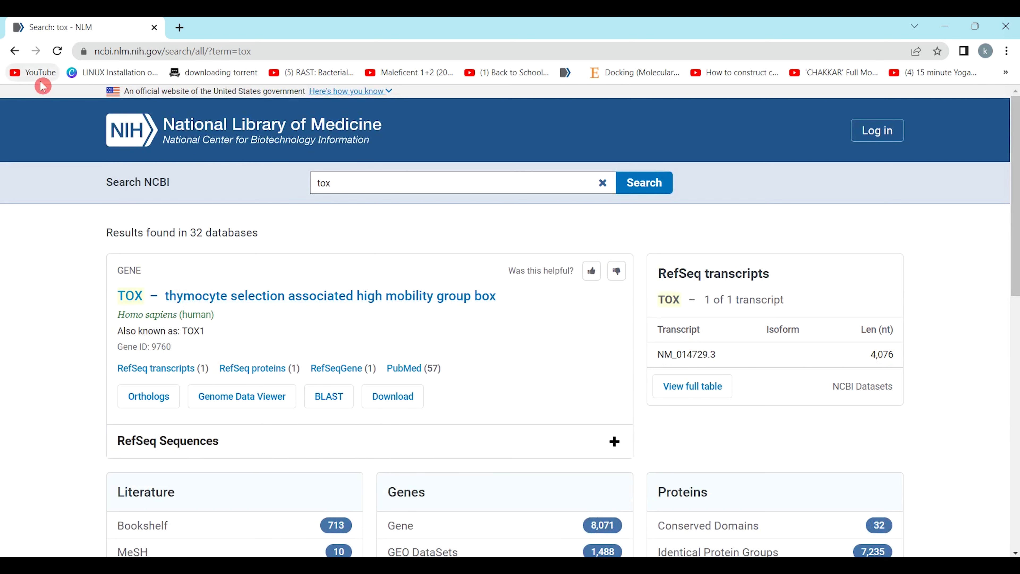
- Return to the NCBI home page and search the Gene database for "tox"
left_click(15, 56)
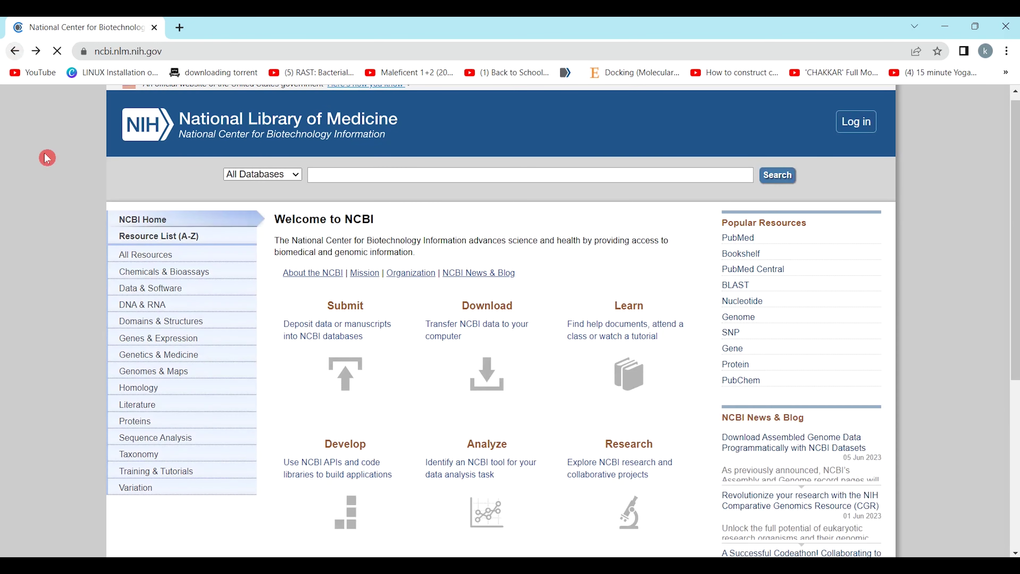
left_click(283, 182)
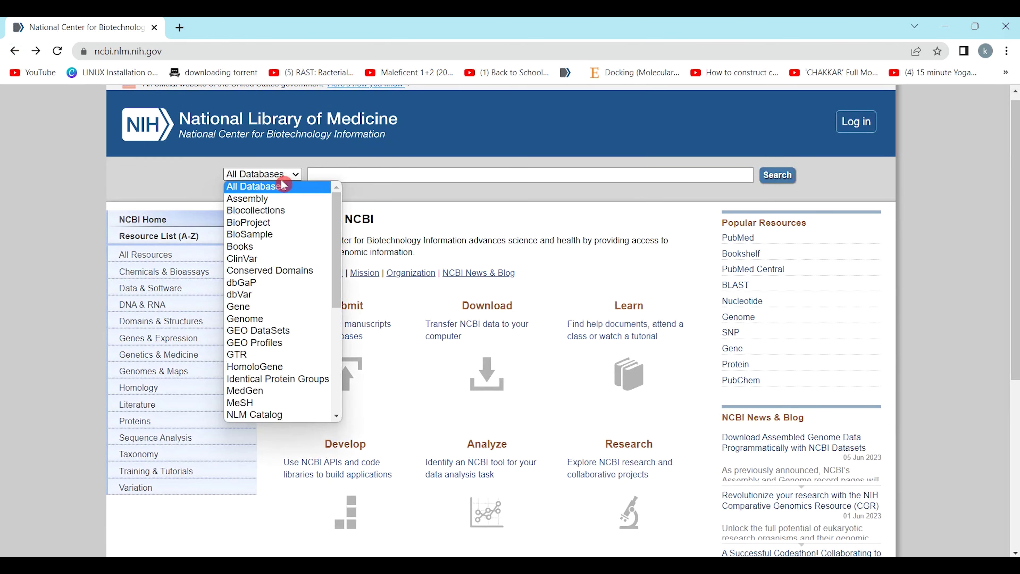
key("g")
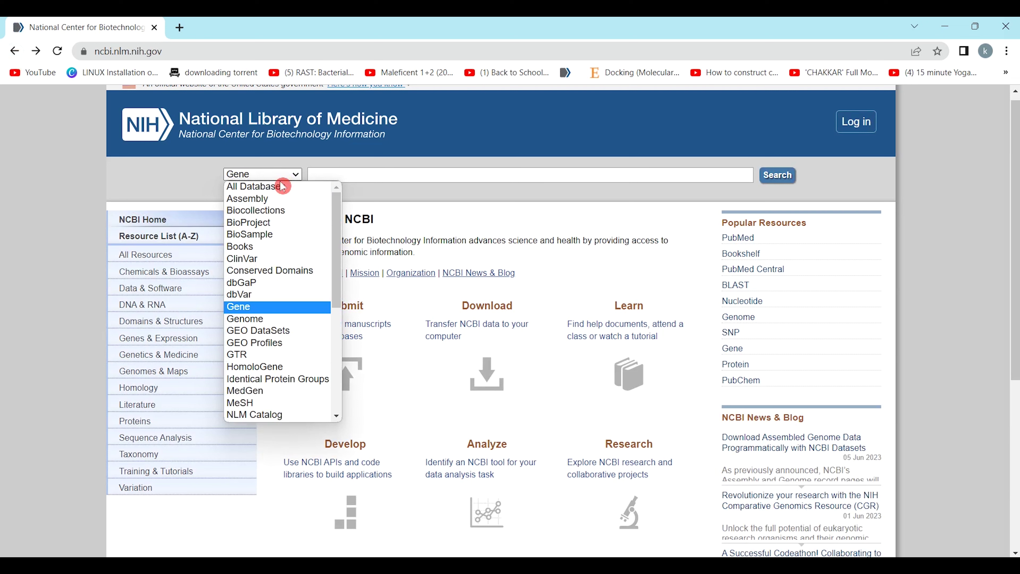
left_click(251, 313)
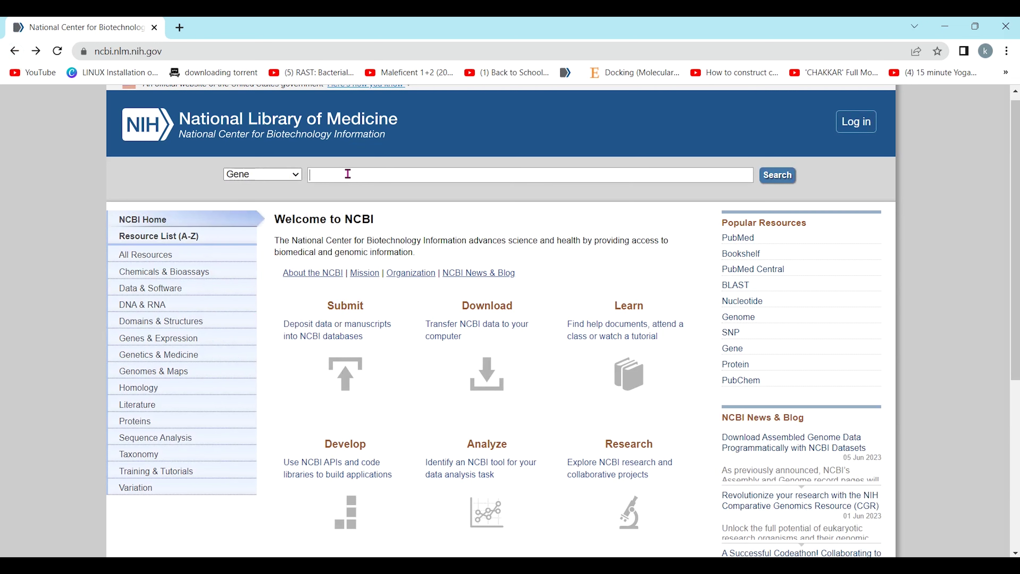
key("Return")
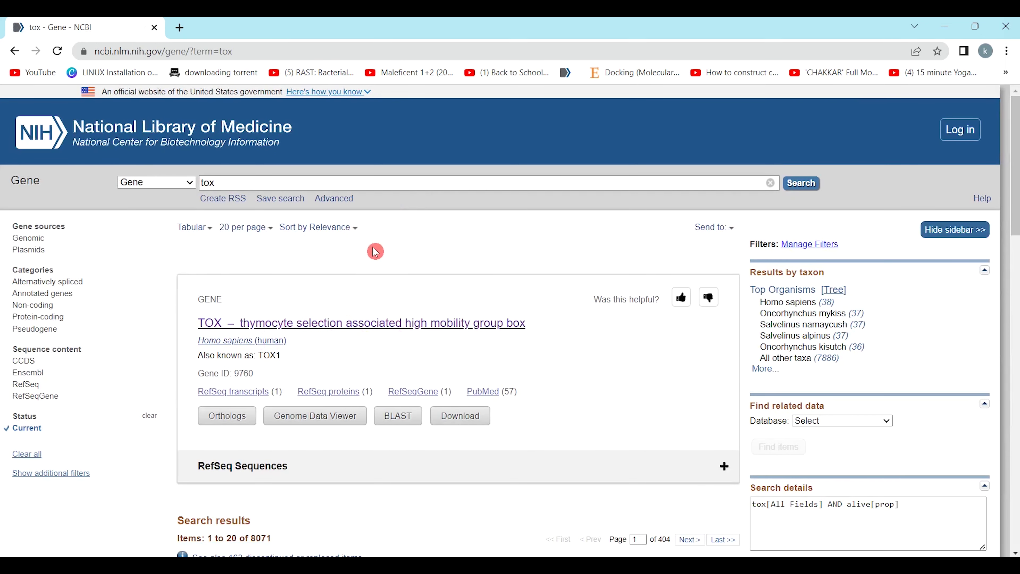
- Examine the gene results page, including the organisms by taxon, related data, search details and the available result filters
scroll(410, 253, "up", 5)
scroll(365, 258, "right", 10)
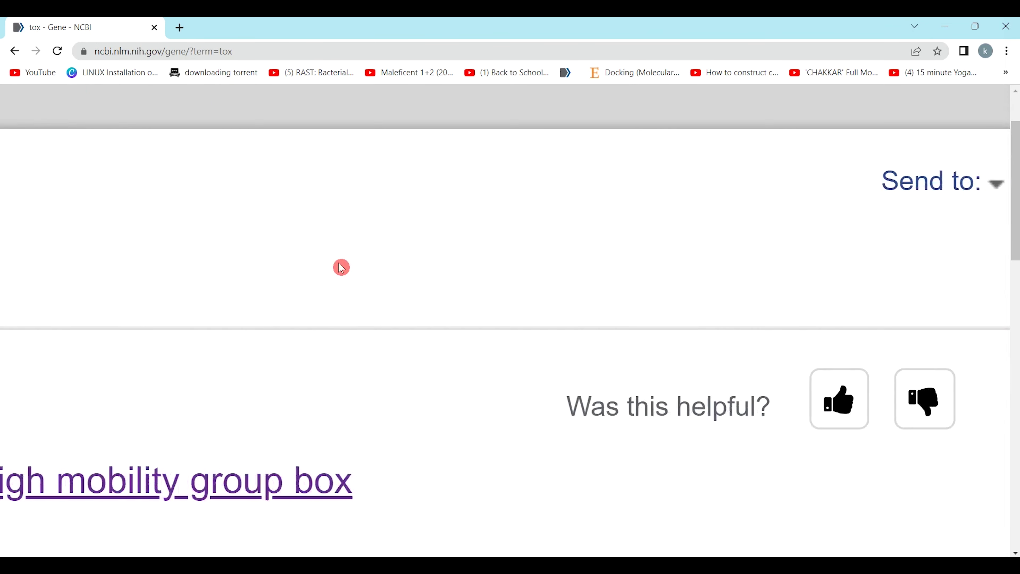
scroll(342, 267, "down", 2)
scroll(342, 268, "right", 3)
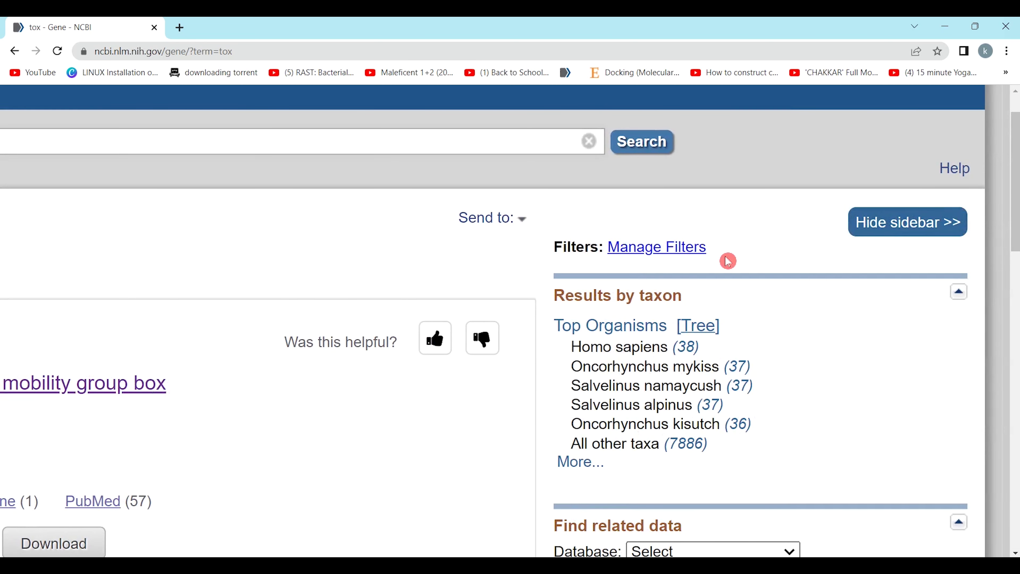
left_click_drag(693, 294, 588, 314)
left_click(727, 301)
scroll(764, 408, "down", 5)
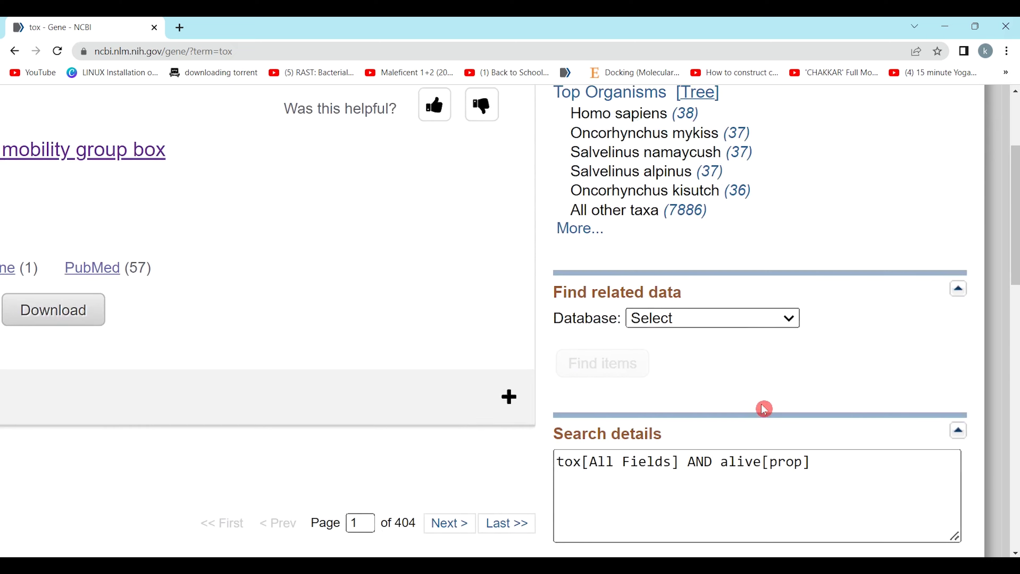
scroll(764, 408, "down", 5)
scroll(764, 408, "up", 15)
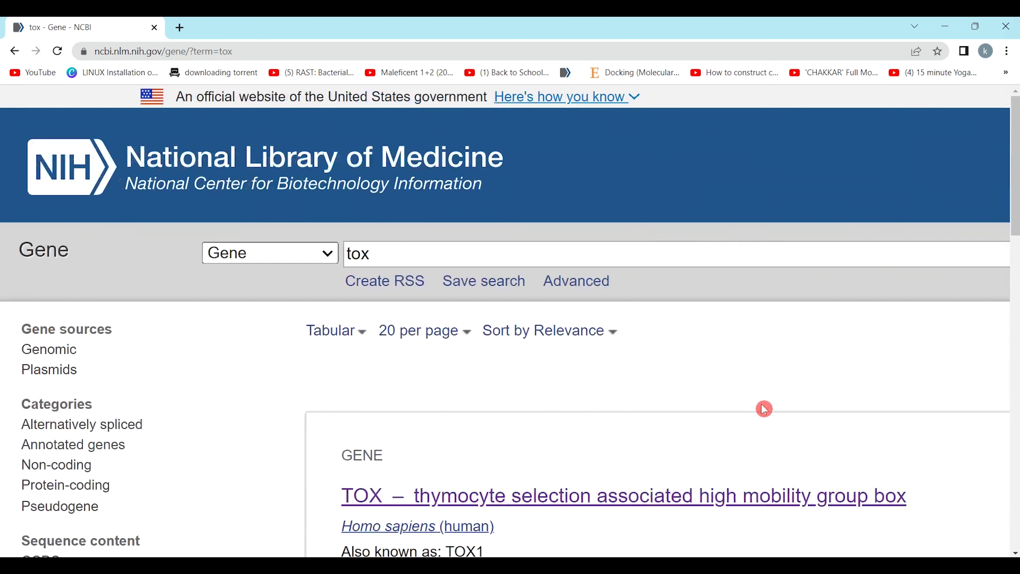
scroll(764, 409, "down", 6)
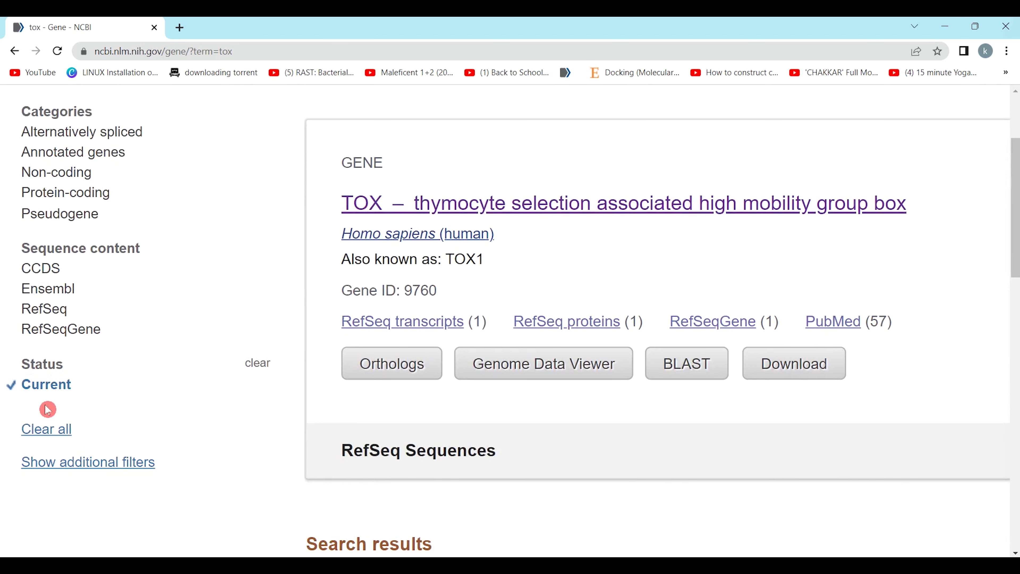
scroll(156, 312, "up", 1)
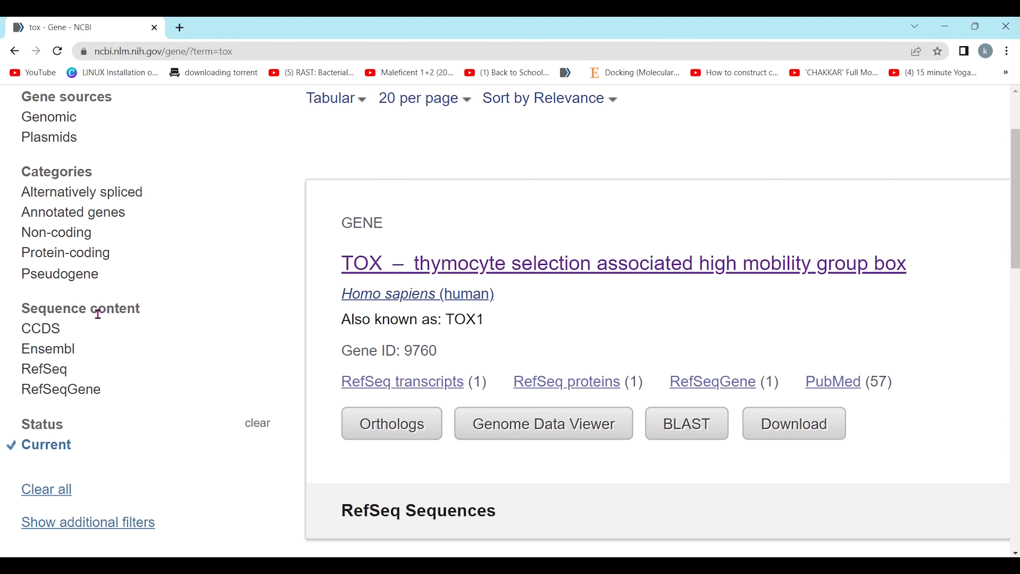
- Filter the gene results by RefSeq sequence content and remove that filter again
left_click(42, 369)
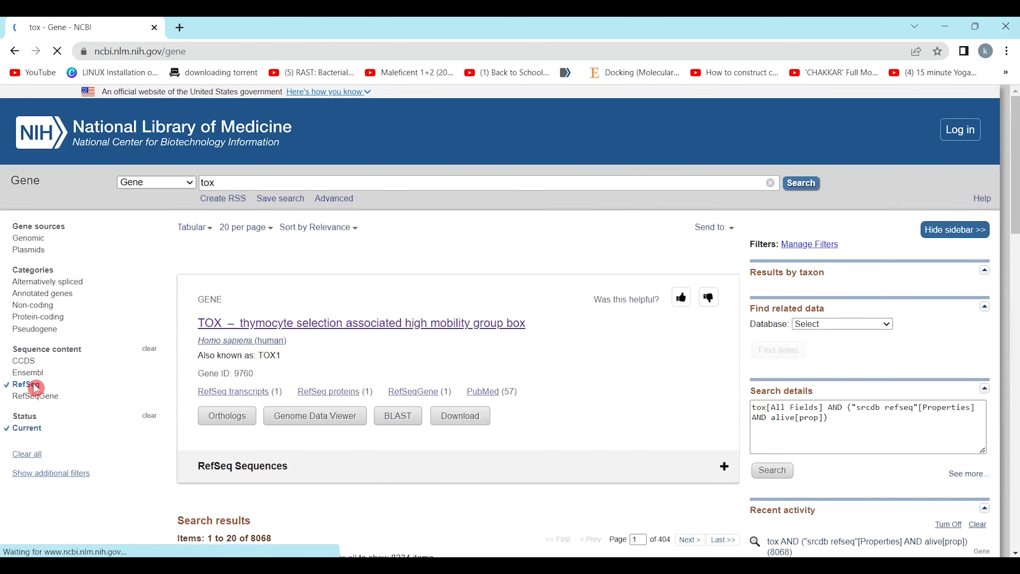
left_click(21, 387)
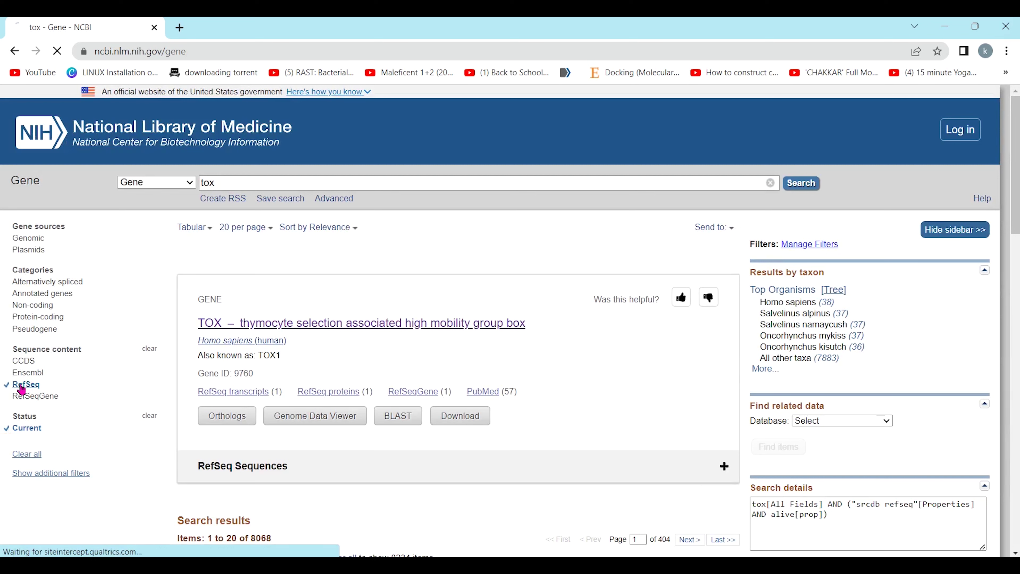
left_click(93, 384)
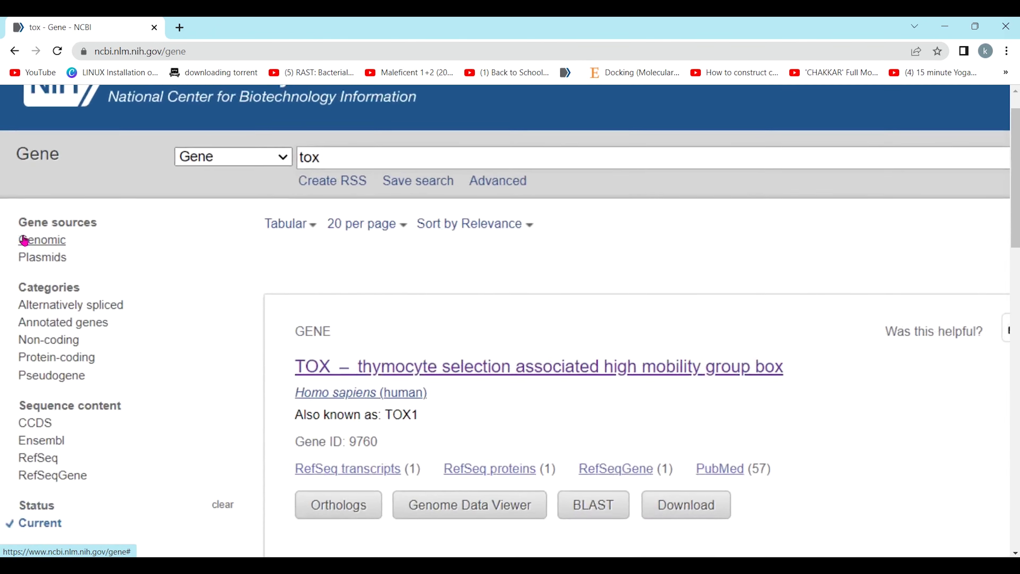
- Clear the status filter on the gene results and reapply the Current status
scroll(93, 284, "down", 3)
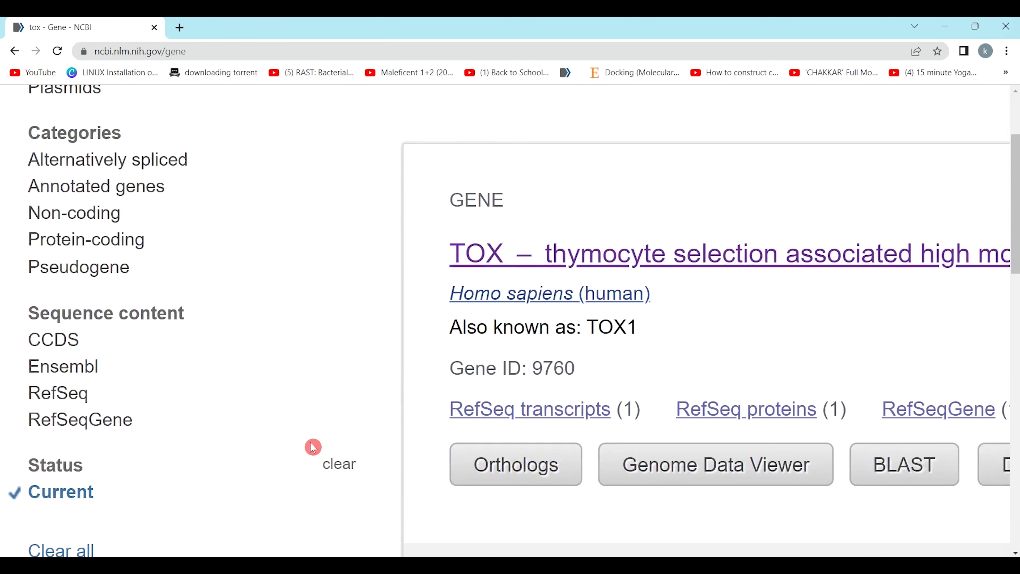
left_click(332, 466)
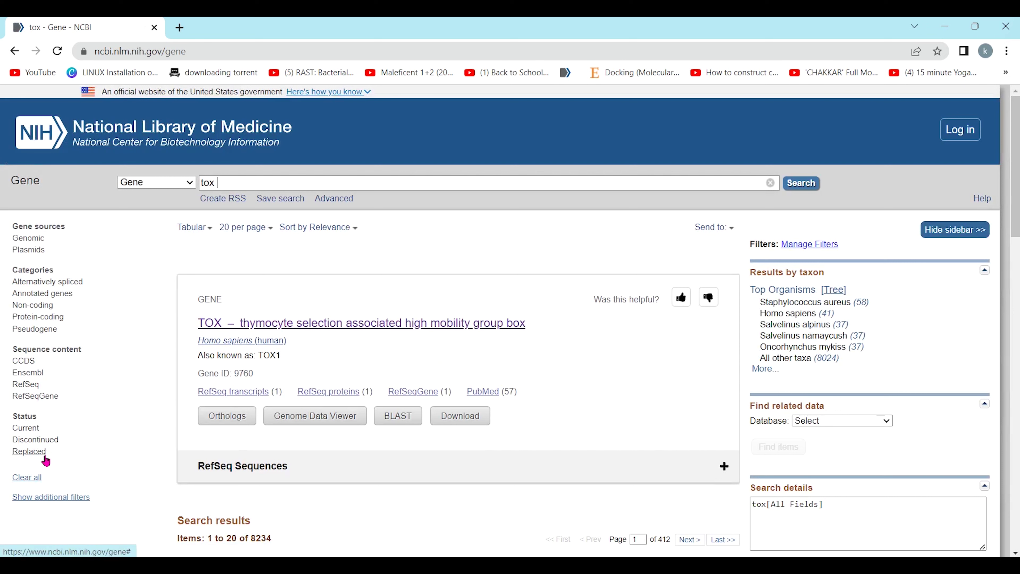
left_click(28, 428)
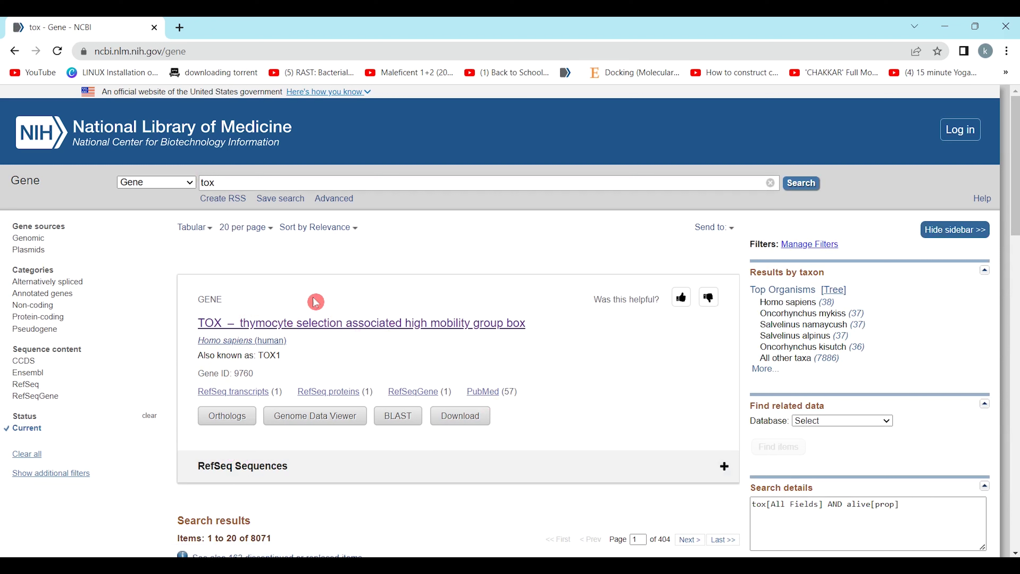
- Open the human gene record for TOX, thymocyte selection associated high mobility group box
left_click(274, 326)
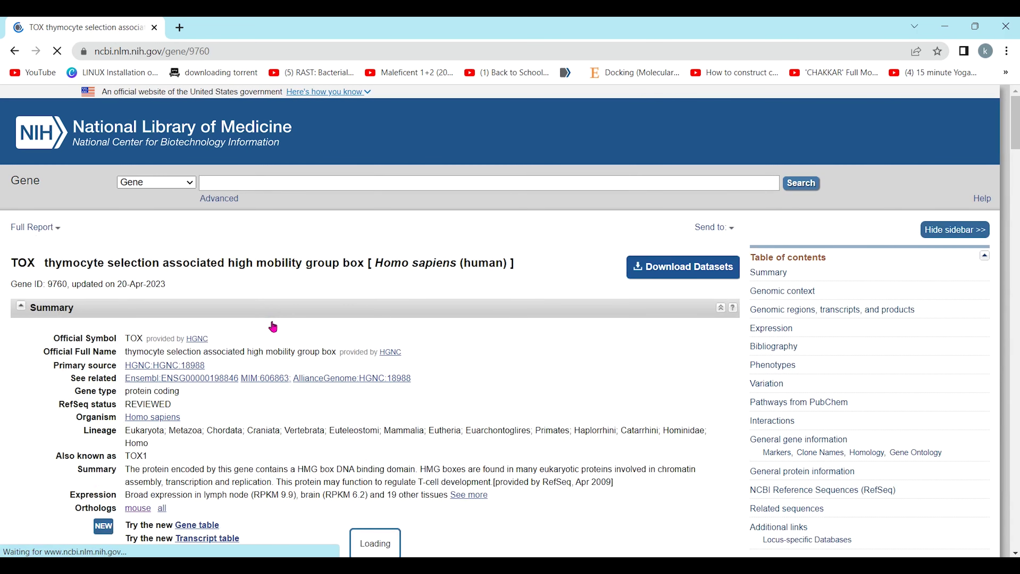
left_click(276, 325)
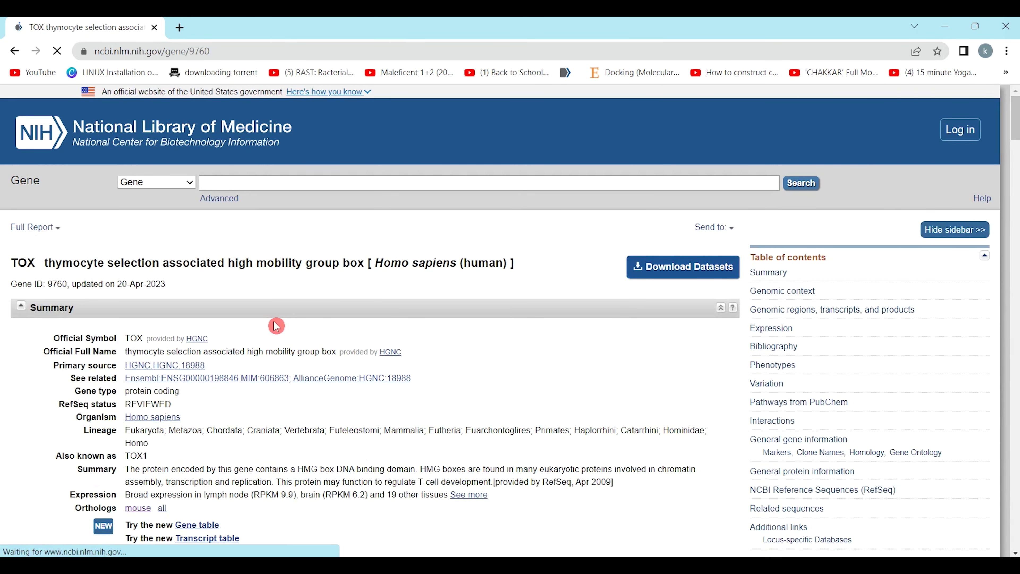
scroll(276, 326, "up", 3, "ctrl")
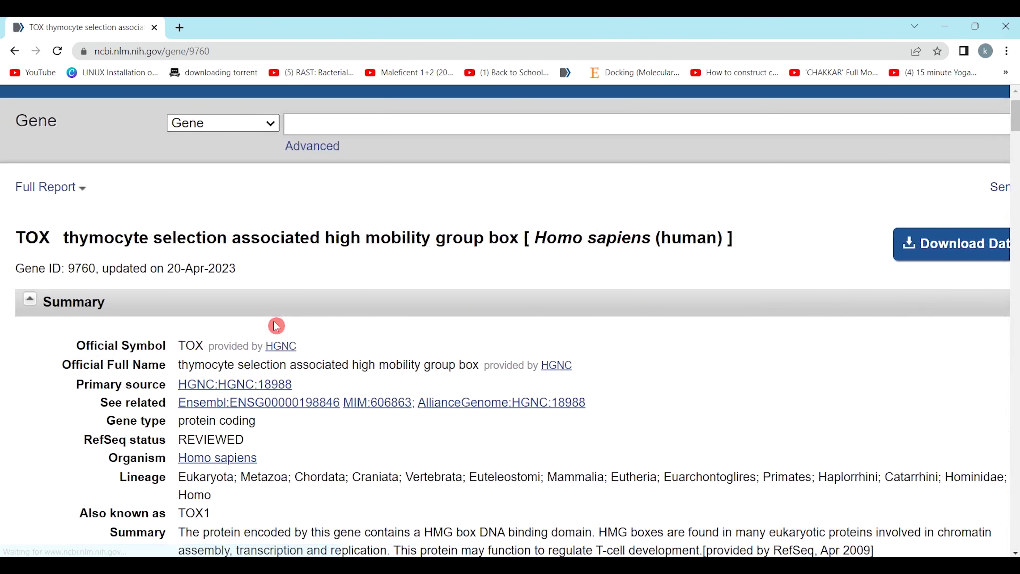
- Display the TOX gene record in Full Report (text) format and read through its sections
left_click(83, 191)
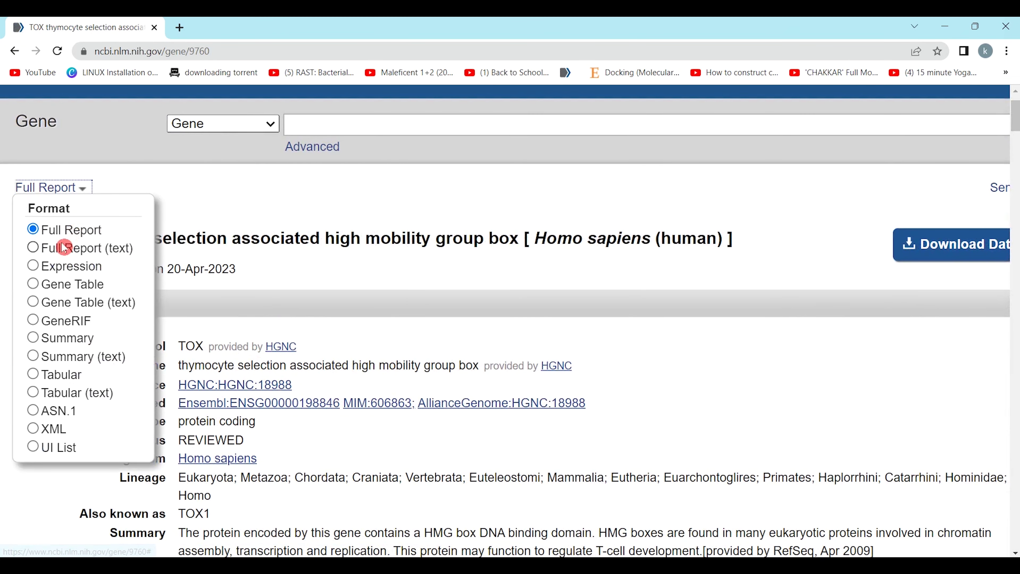
left_click(71, 253)
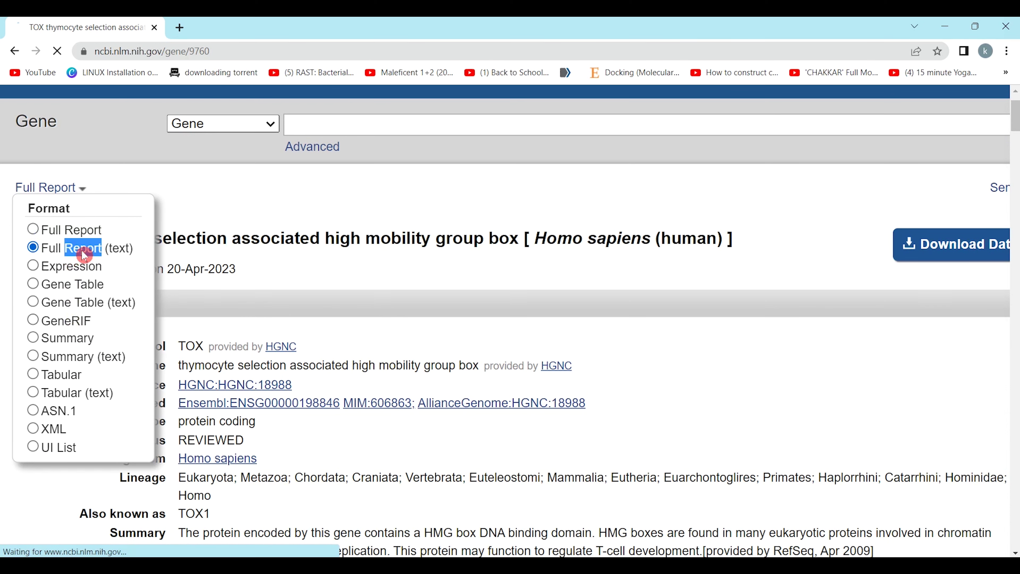
scroll(105, 353, "down", 5)
scroll(105, 353, "down", 2)
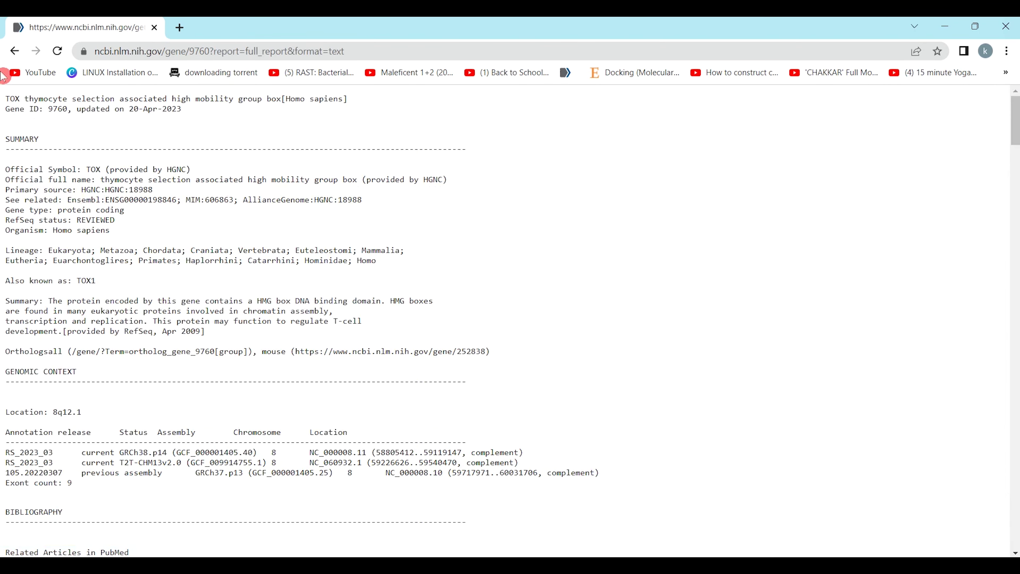
scroll(124, 233, "down", 15)
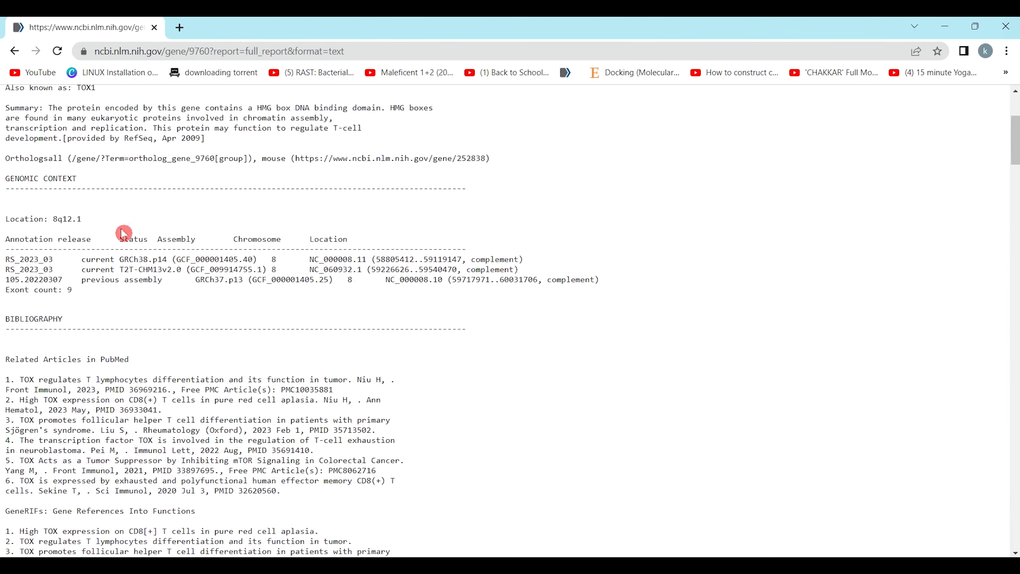
scroll(120, 229, "down", 20)
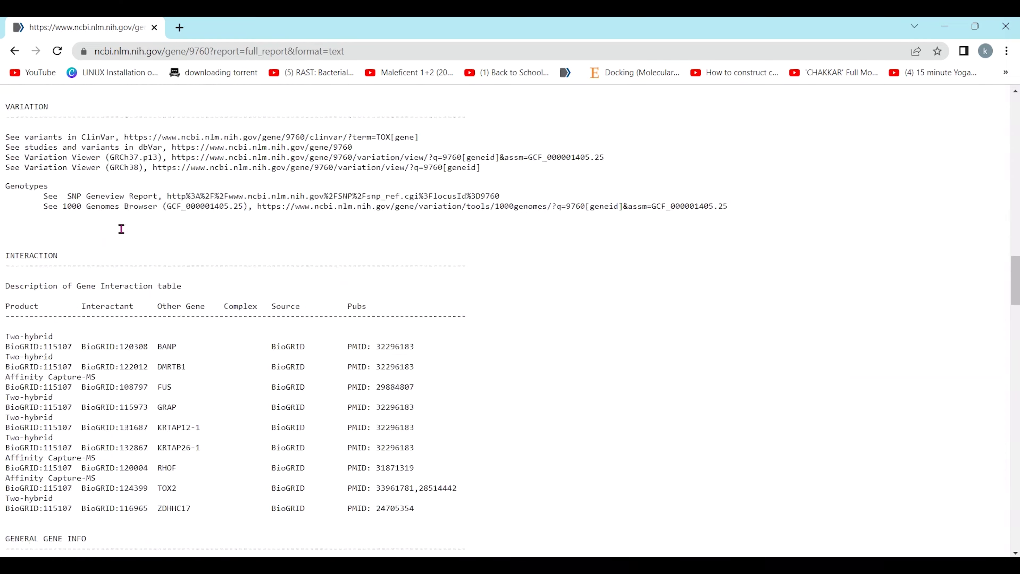
scroll(121, 229, "up", 20)
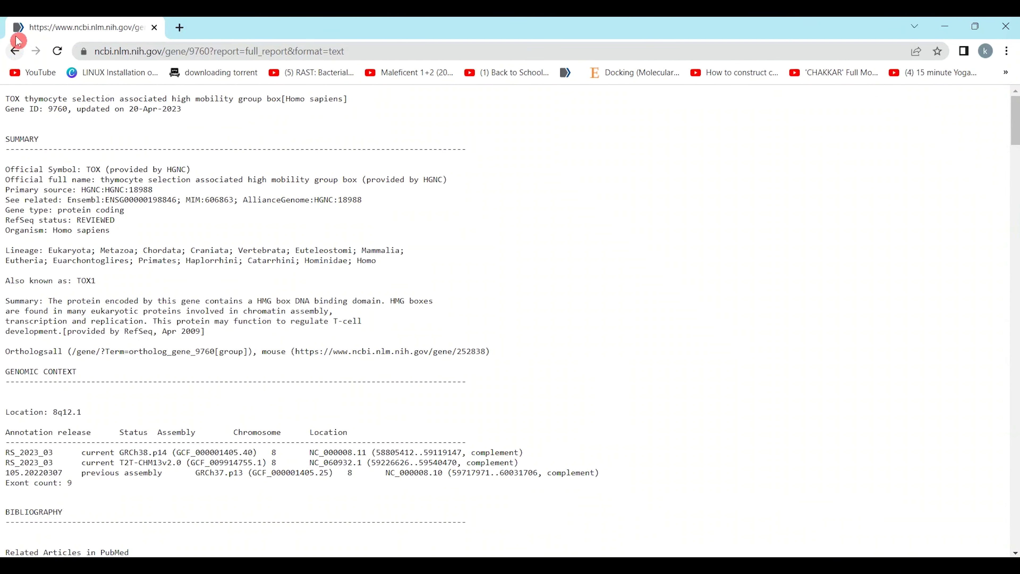
- Return to the TOX gene page and examine the record in Expression format, including its RPKM tissue chart
left_click(14, 51)
scroll(157, 280, "up", 15)
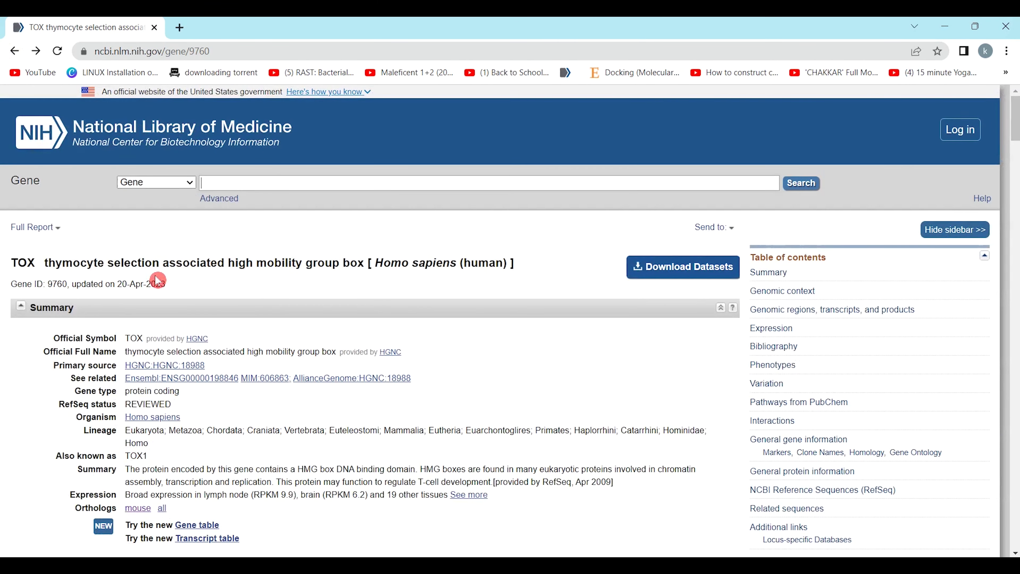
left_click(60, 233)
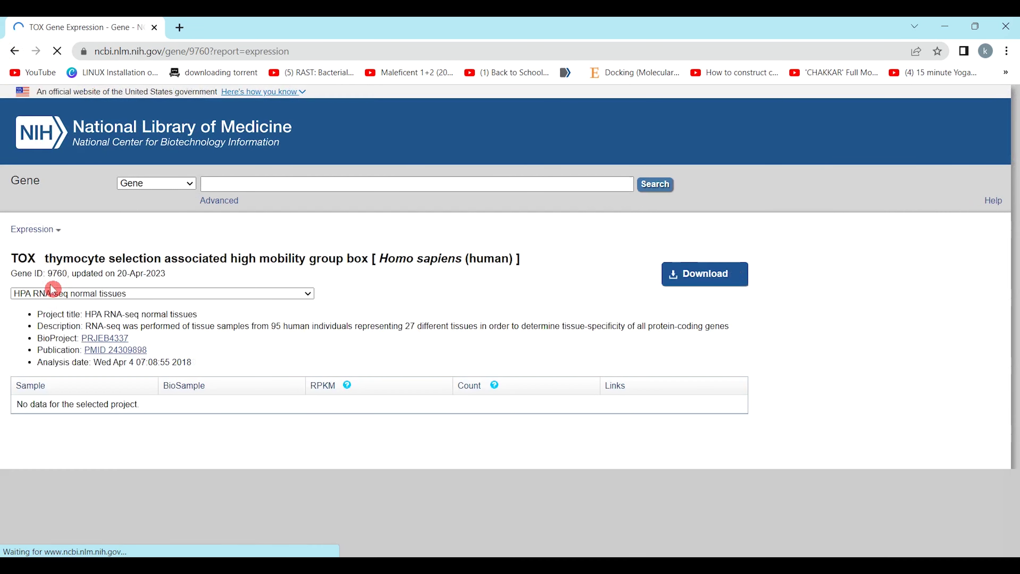
scroll(263, 350, "down", 10)
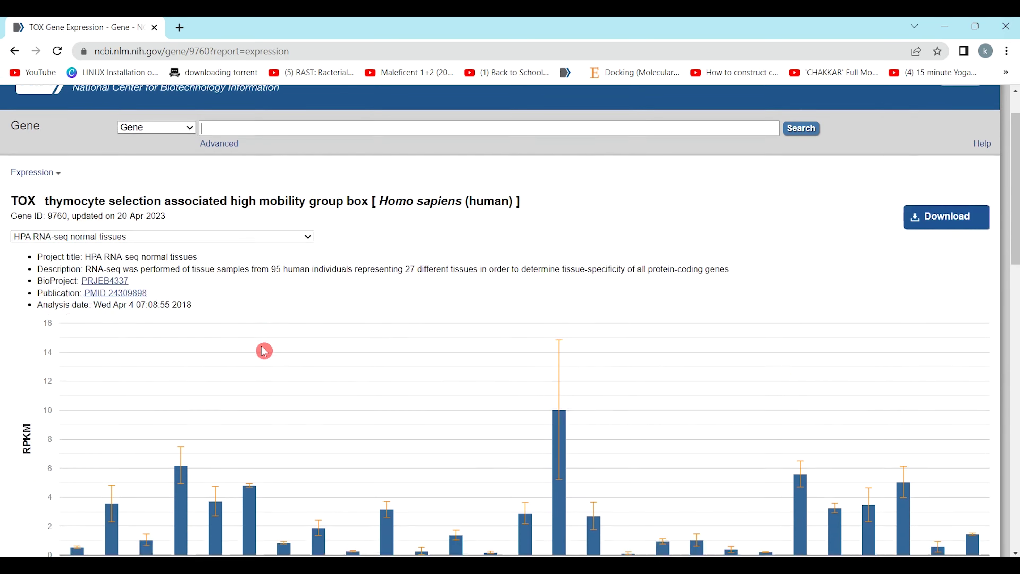
scroll(263, 350, "down", 10)
scroll(263, 351, "up", 20)
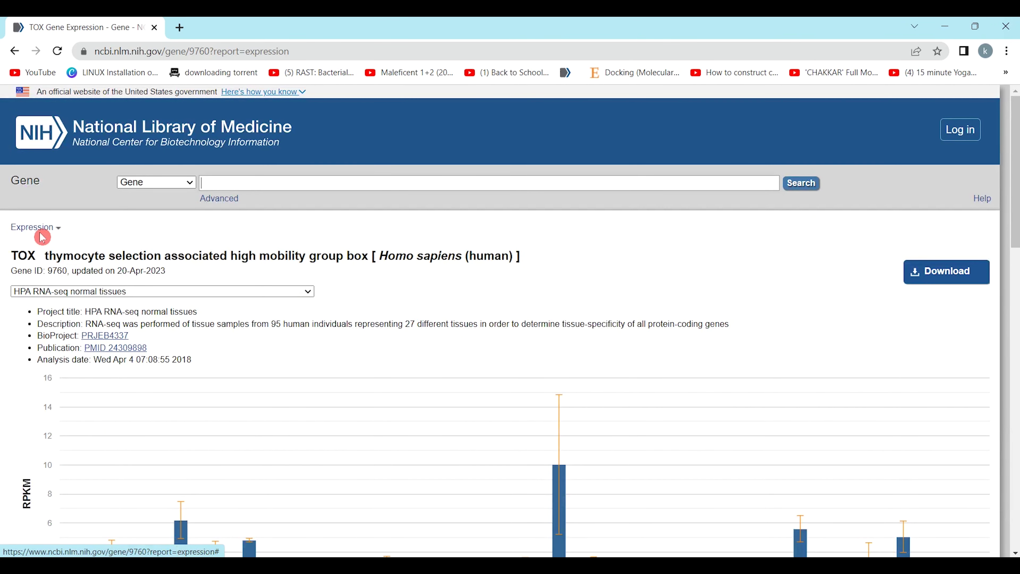
- Switch the gene record to Full Report format and highlight the full gene name and organism in its title
left_click(58, 232)
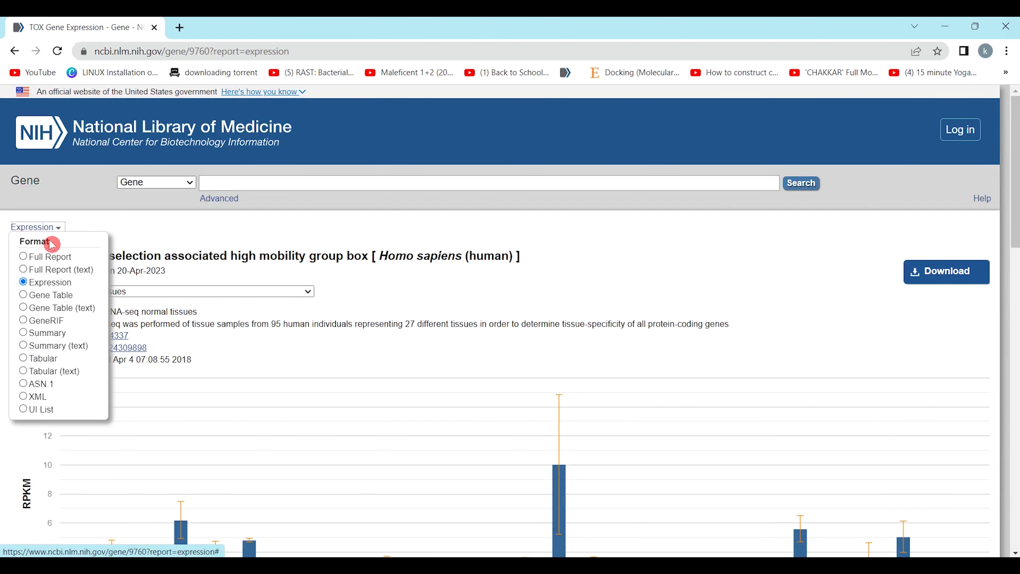
left_click(38, 259)
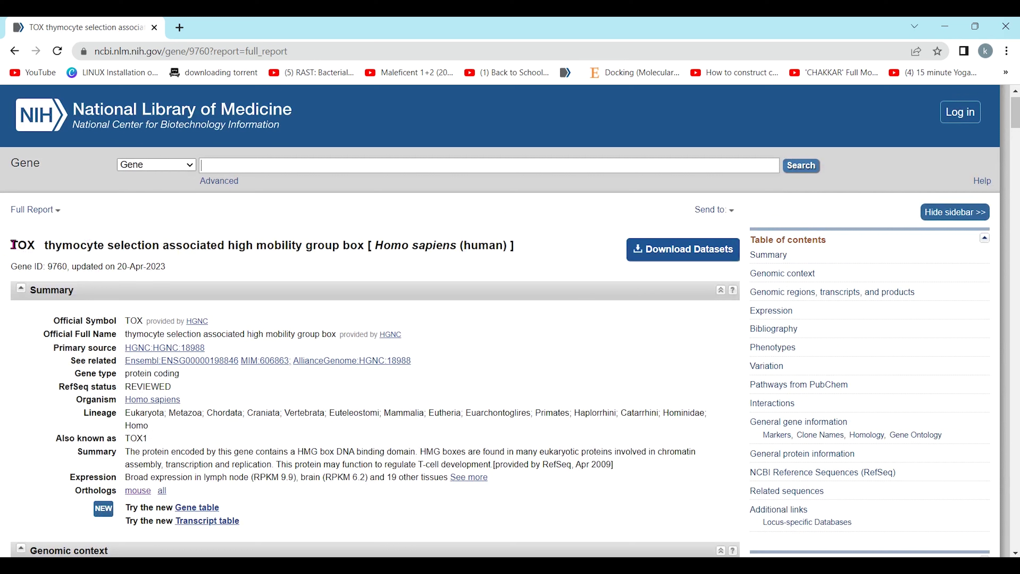
left_click_drag(13, 244, 513, 248)
left_click(513, 248)
left_click_drag(60, 246, 361, 249)
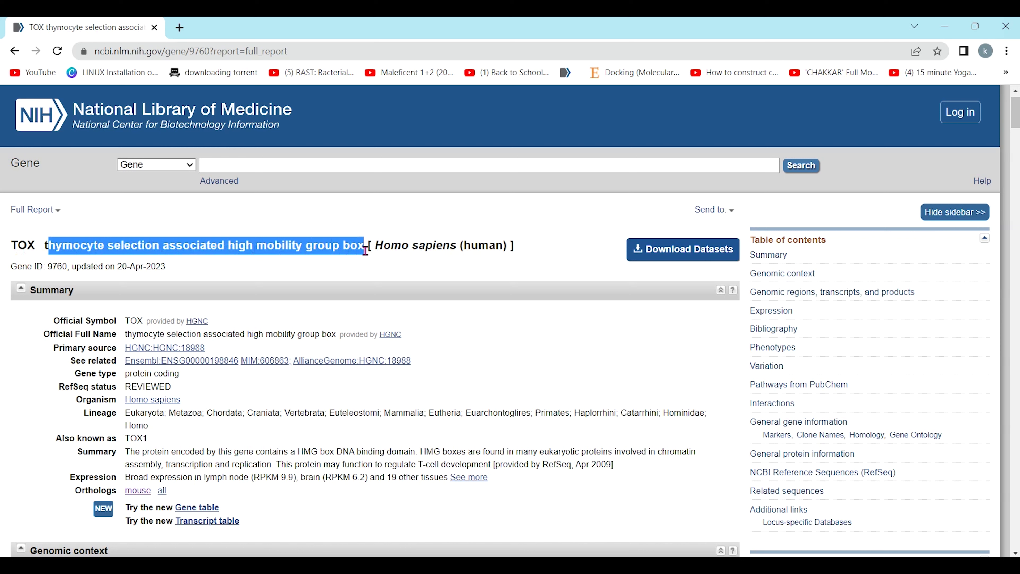
left_click_drag(373, 244, 487, 250)
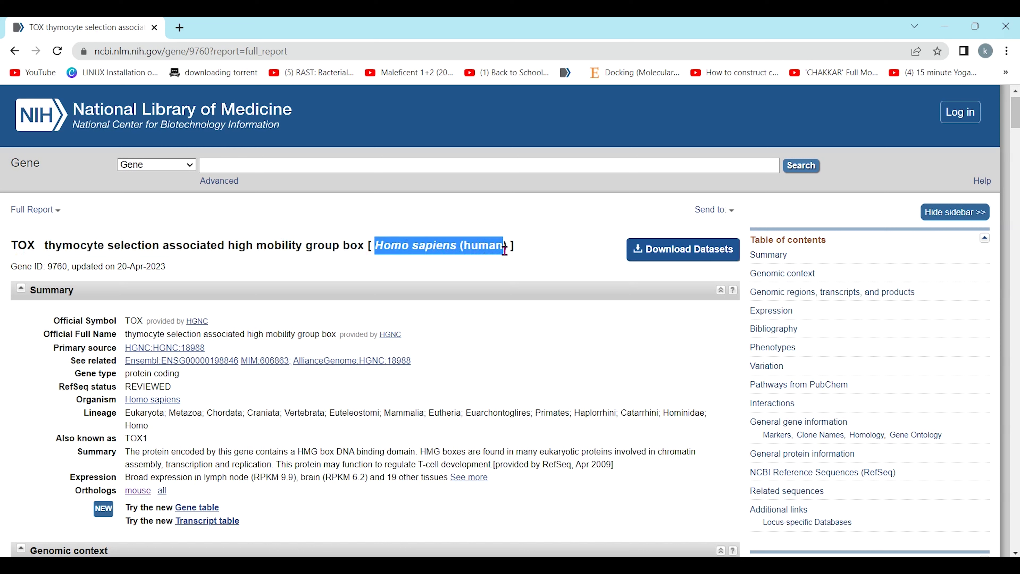
- Download the TOX dataset package as TOX_datasets.zip with Gene Sequences (FASTA) deselected
left_click(659, 247)
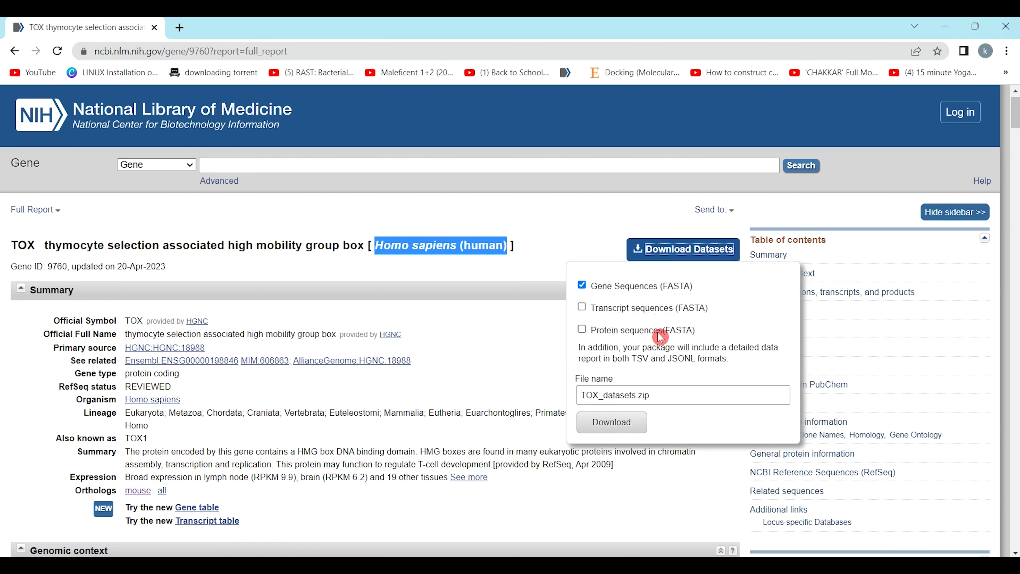
left_click_drag(689, 286, 674, 287)
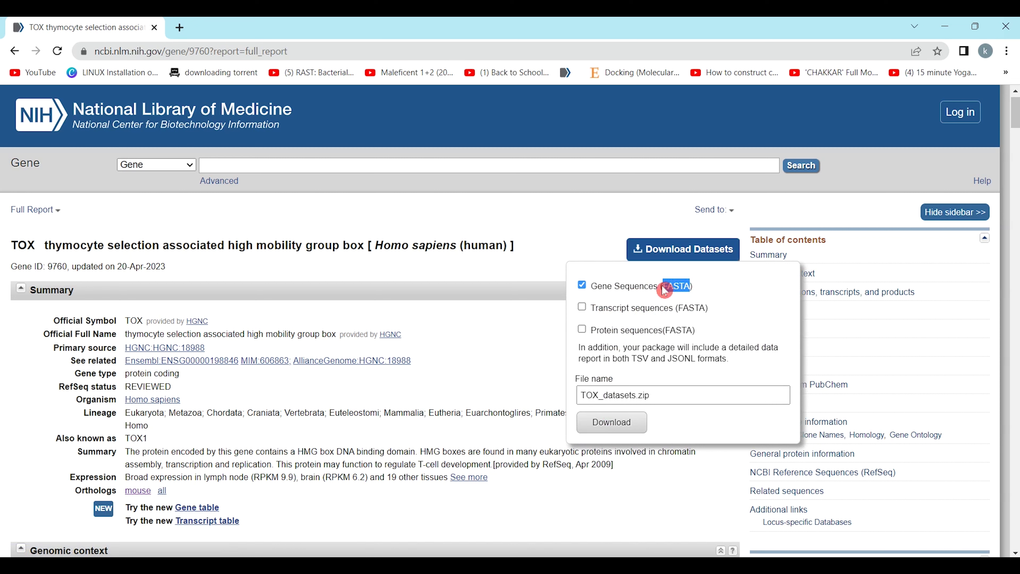
left_click(664, 290)
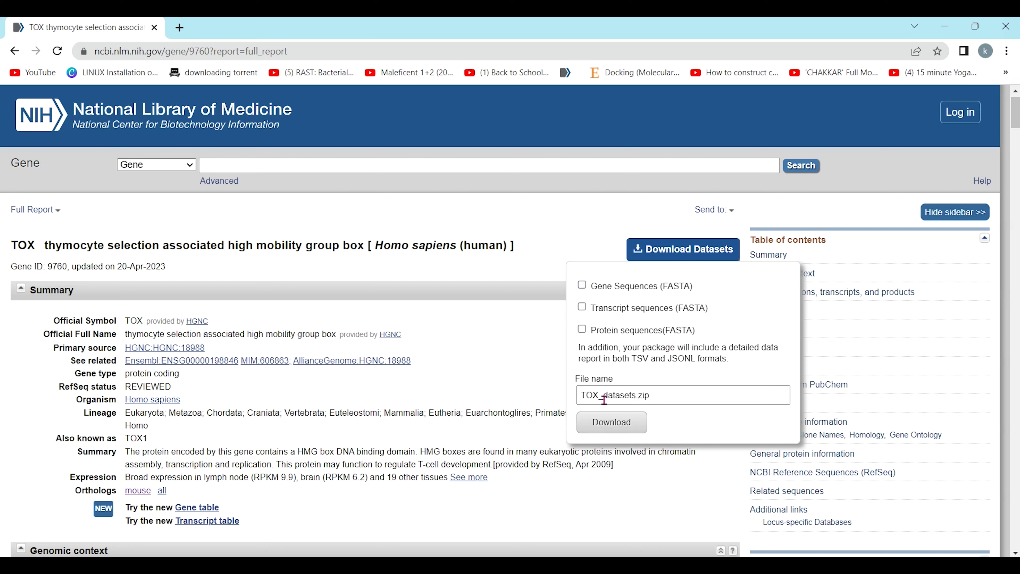
left_click(615, 427)
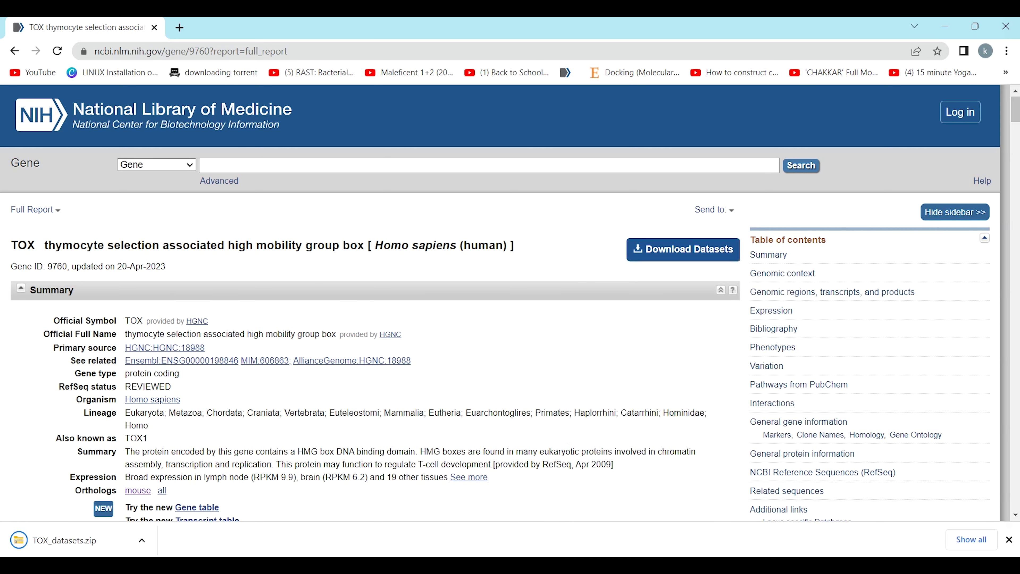
- Open the downloaded TOX_datasets archive, view its README file, and close the file
left_click(27, 527)
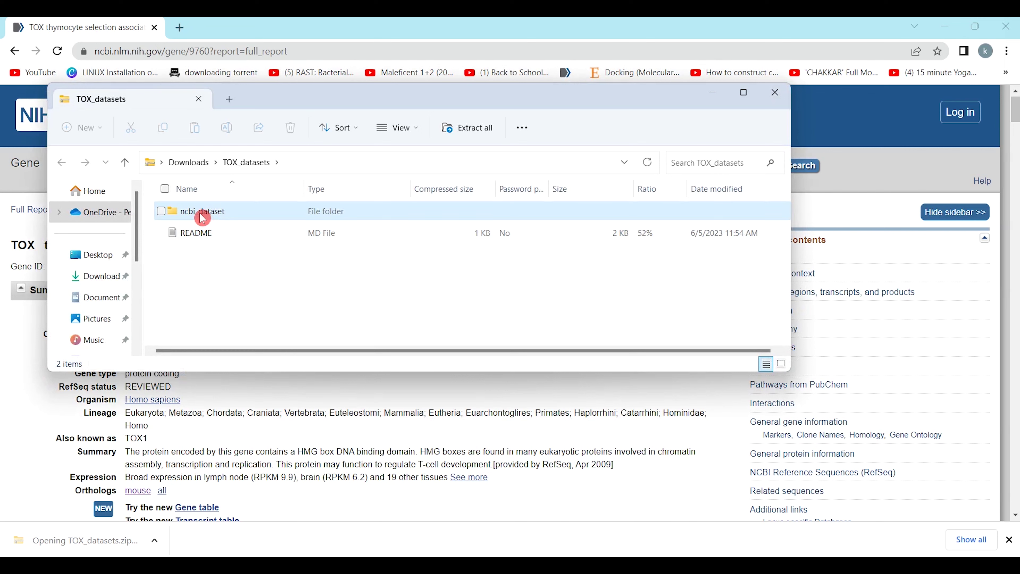
double_click(201, 232)
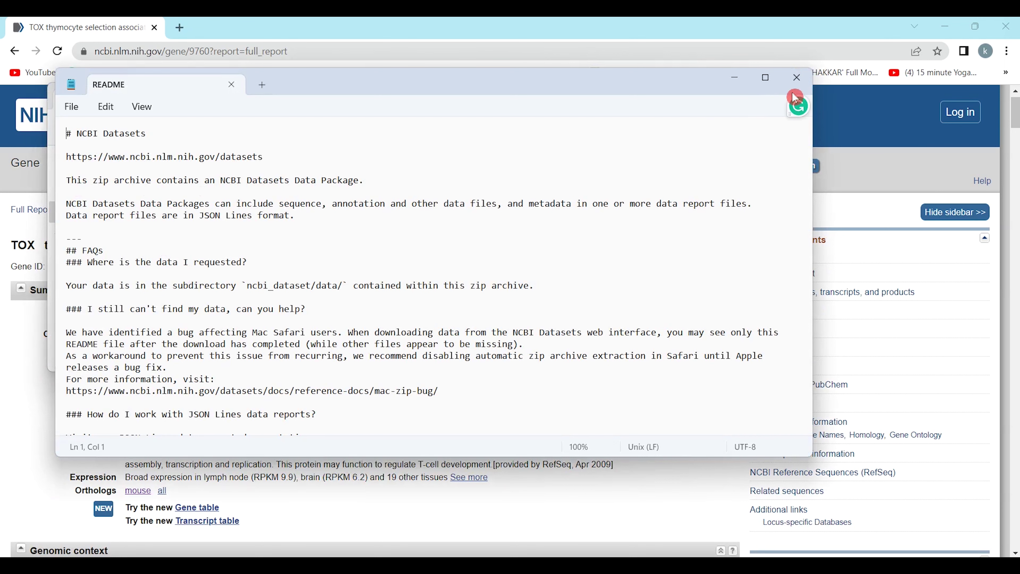
left_click(796, 77)
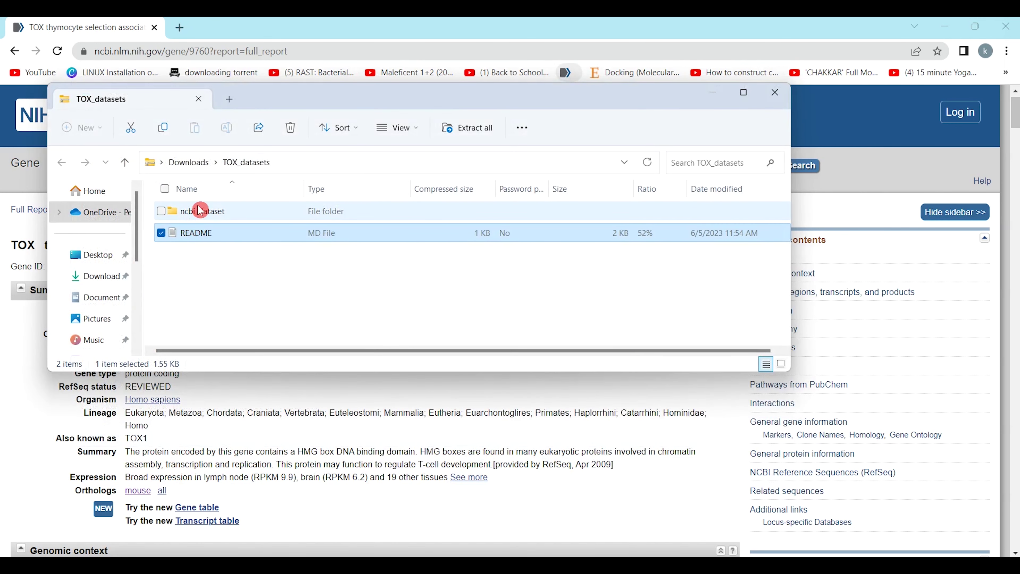
- View the data_report file in the archive's ncbi_dataset/data folder, and close the file and the archive window
double_click(197, 211)
left_click(182, 215)
double_click(181, 216)
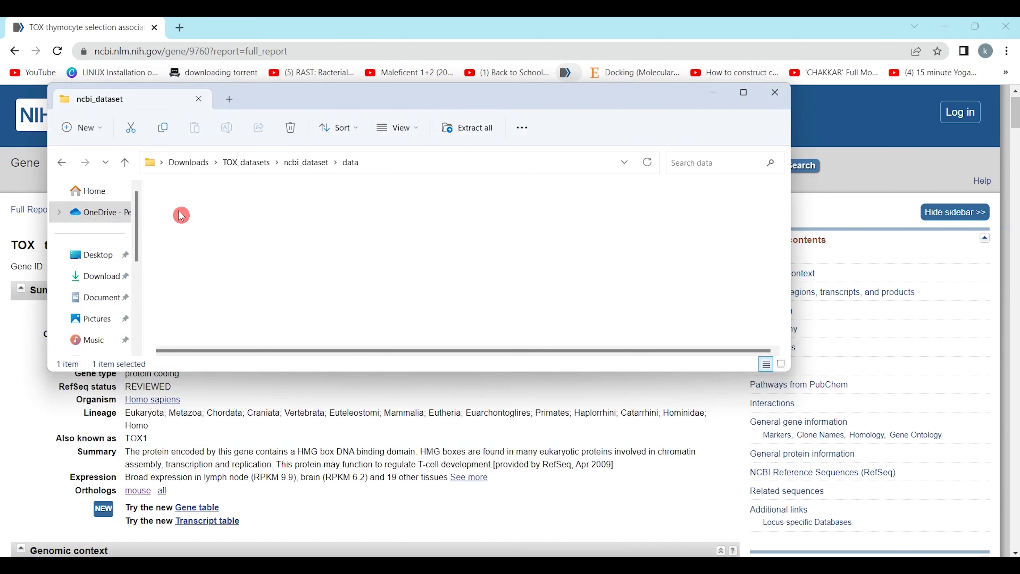
double_click(203, 218)
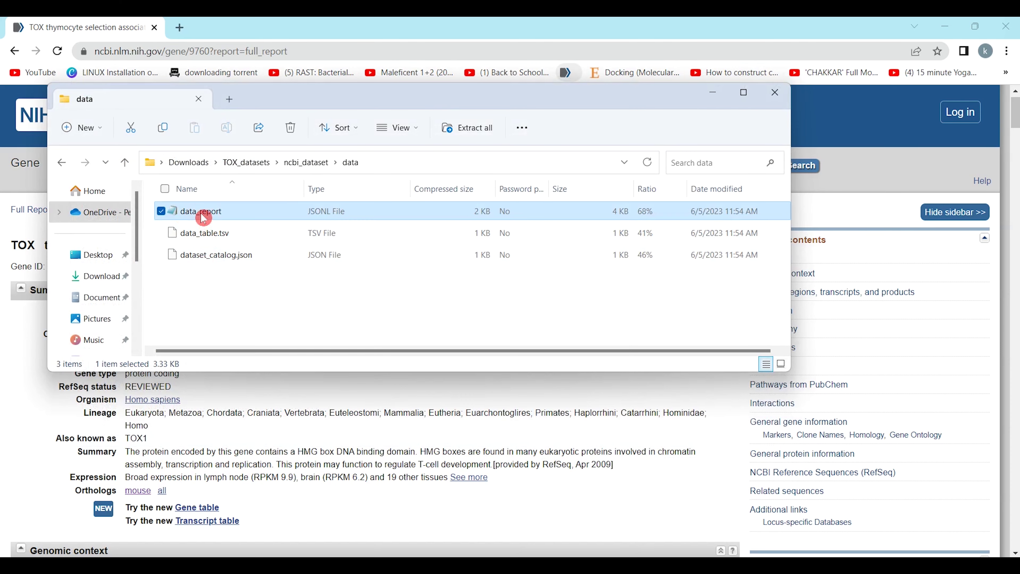
scroll(289, 305, "down", 2)
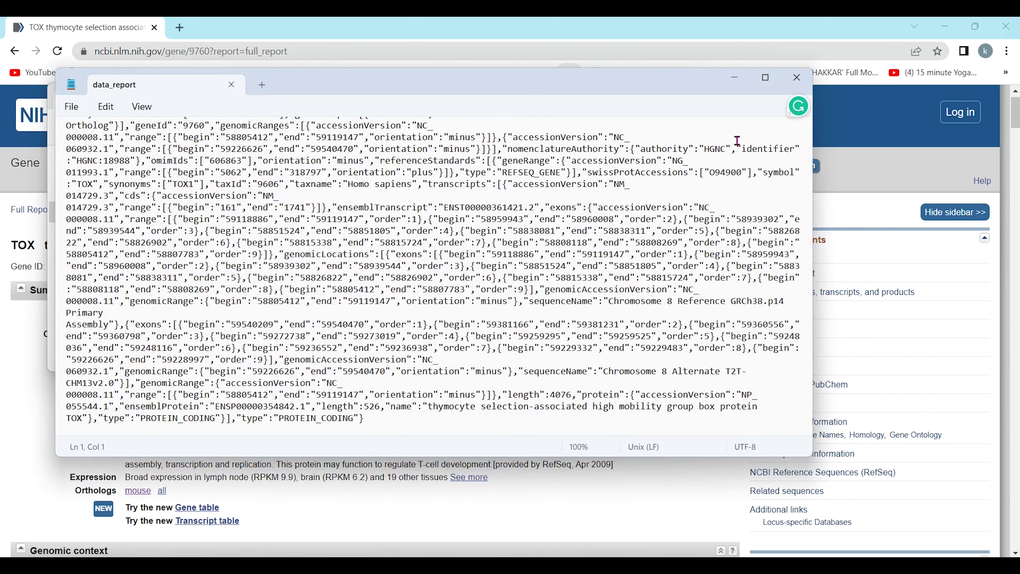
left_click(231, 84)
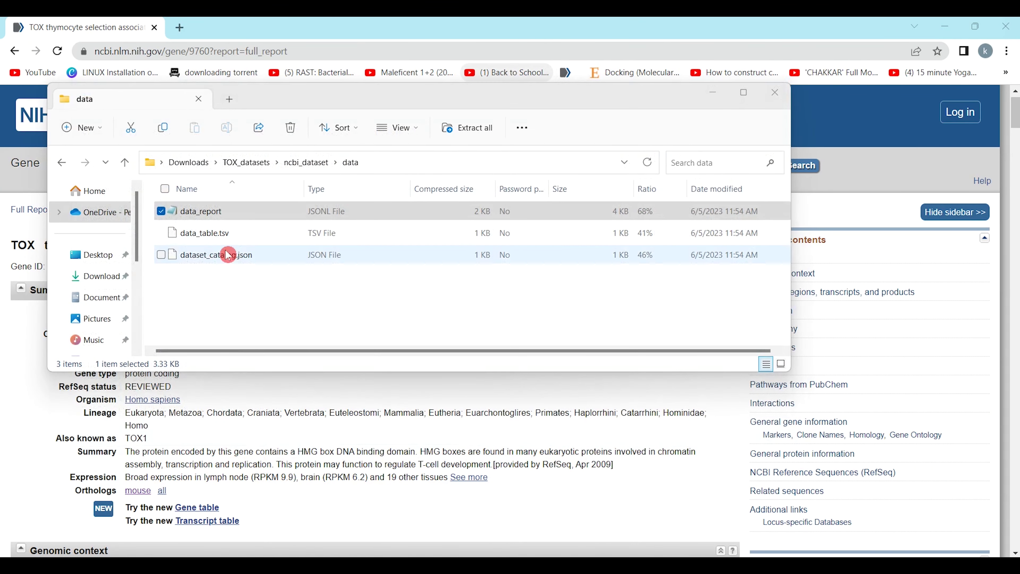
left_click(126, 170)
left_click(127, 168)
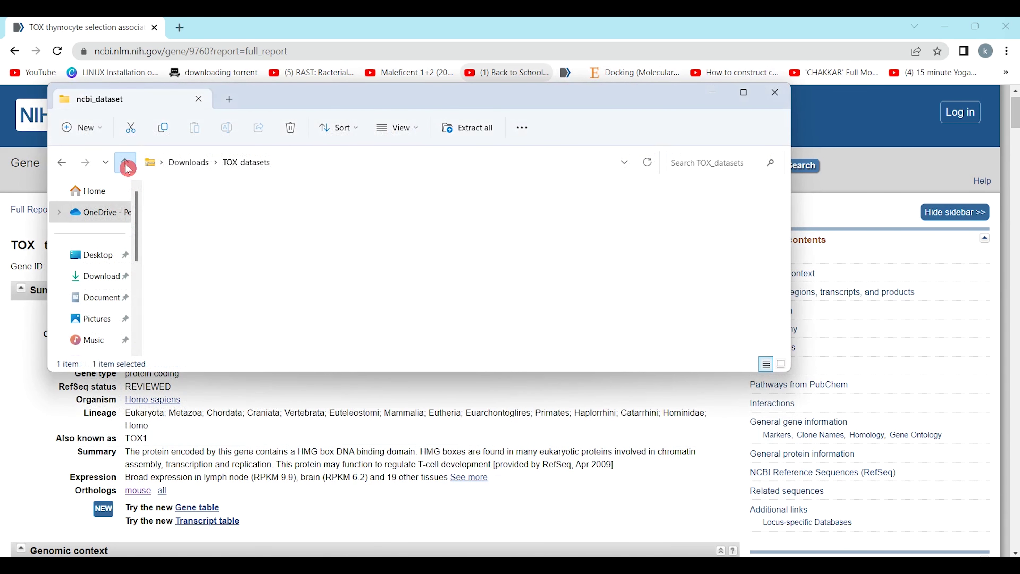
left_click(777, 96)
- Download the TOX dataset package again with Gene Sequences (FASTA) included
left_click(668, 253)
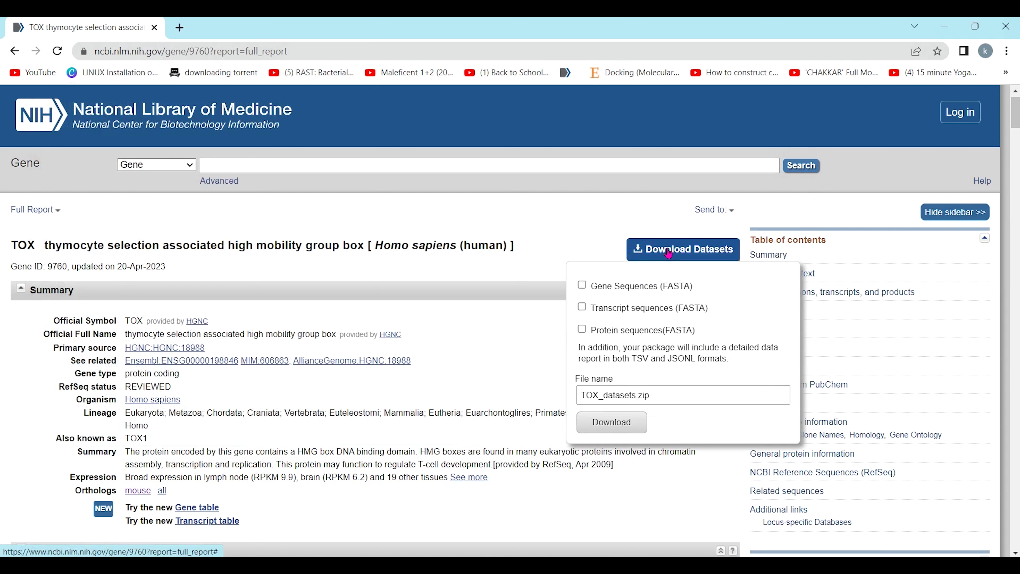
left_click(581, 284)
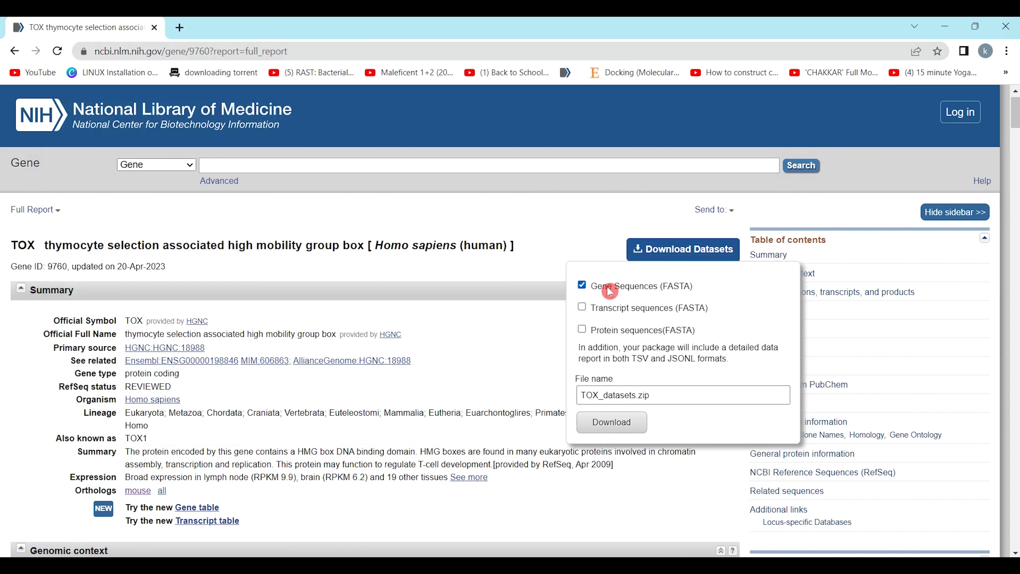
left_click(604, 421)
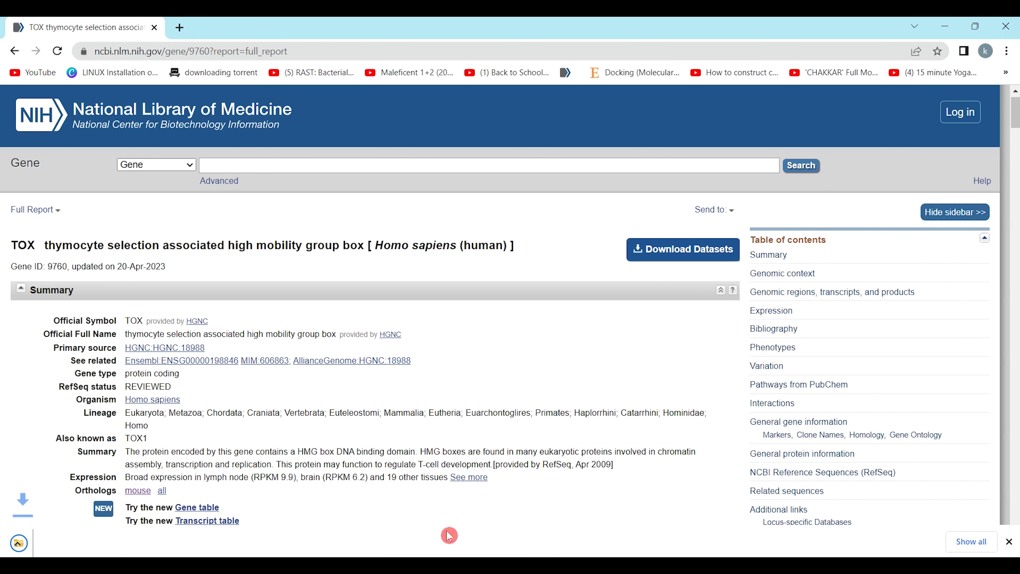
- Open the gene FNA file from the ncbi_dataset/data folder of the downloaded TOX_datasets (1).zip
left_click(84, 544)
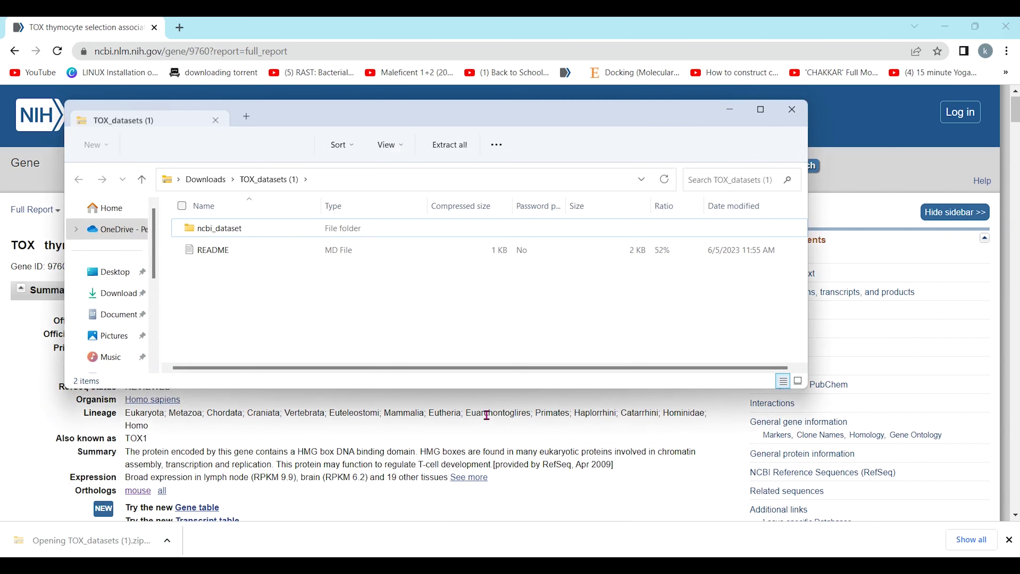
double_click(195, 229)
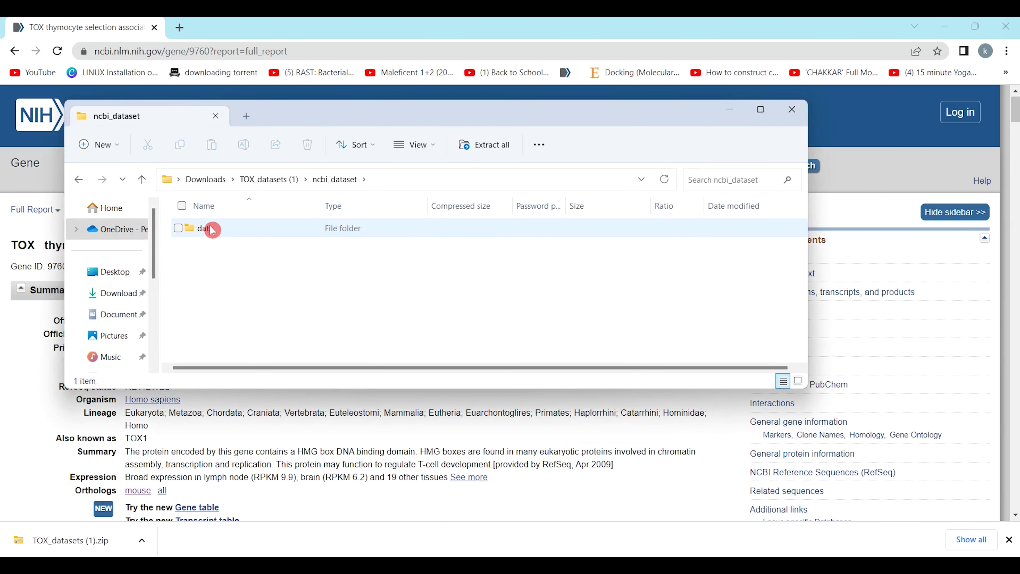
double_click(210, 230)
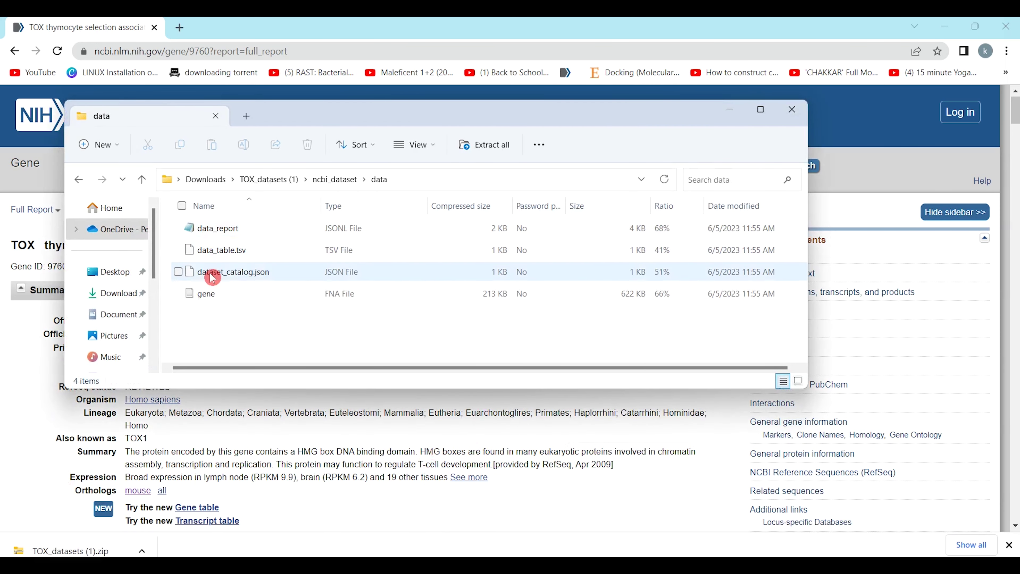
left_click(210, 298)
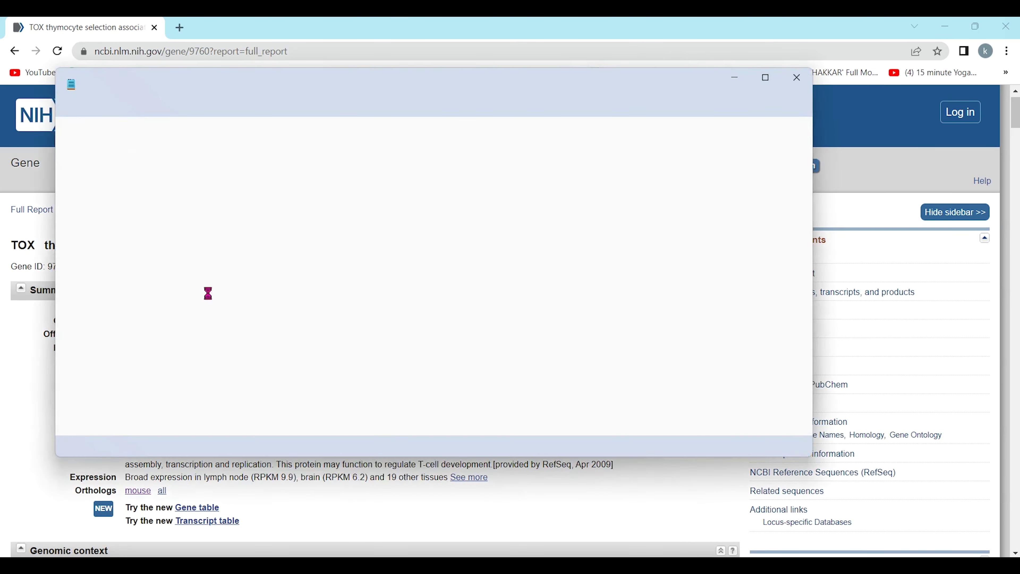
- Look through the nucleotide sequence in the gene file, and close the file and the archive window
scroll(190, 219, "down", 15)
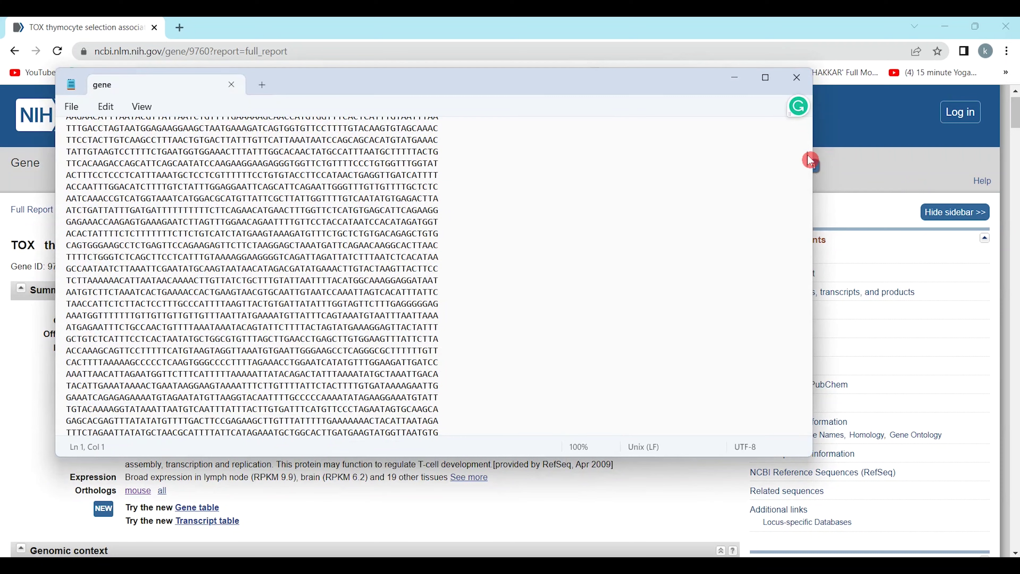
left_click_drag(807, 159, 812, 435)
scroll(594, 322, "up", 10)
left_click(658, 83)
left_click(797, 77)
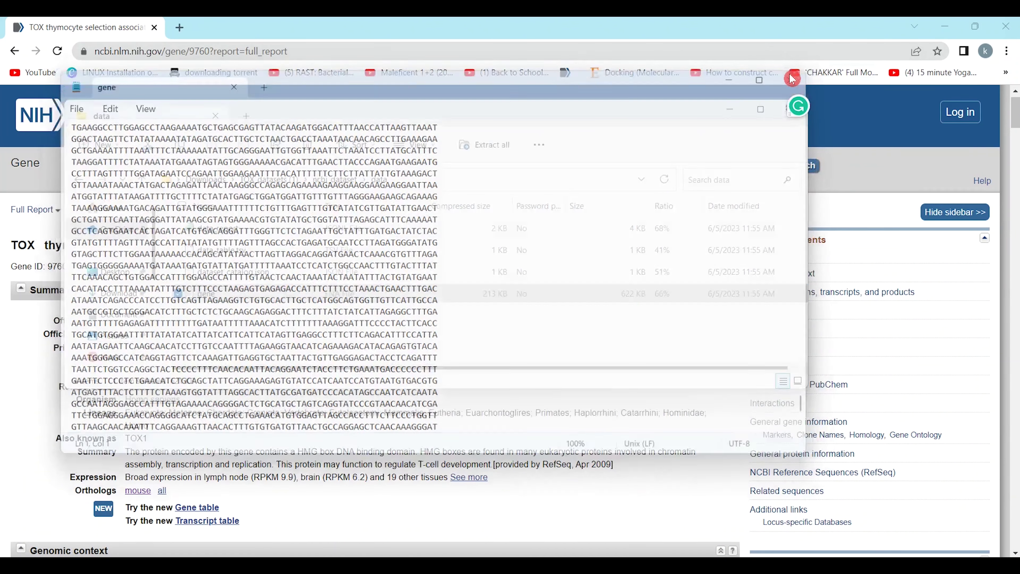
left_click(780, 121)
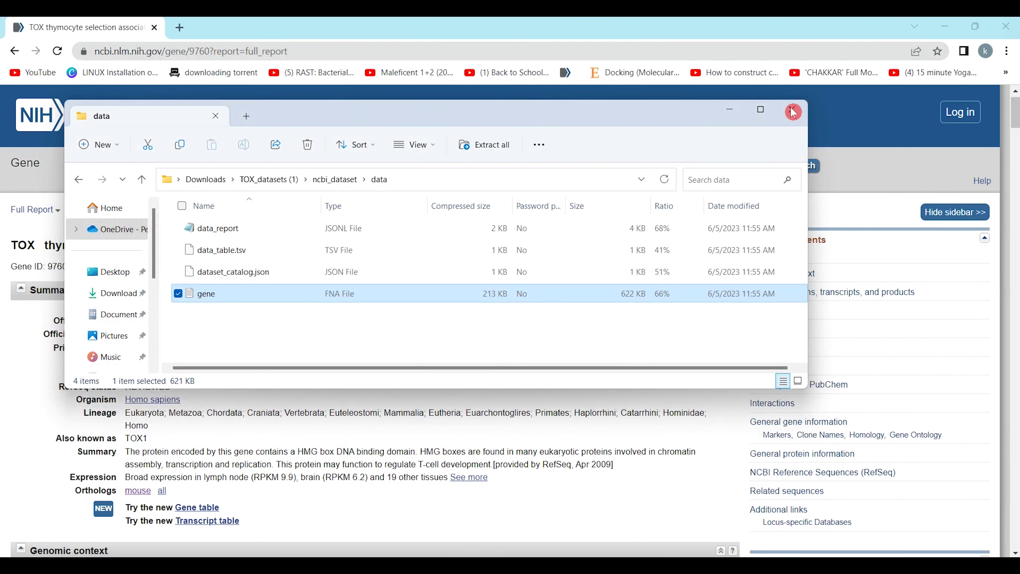
left_click(792, 109)
- Enlarge the TOX gene page and highlight the Gene ID and the update date below its title
scroll(148, 321, "up", 3)
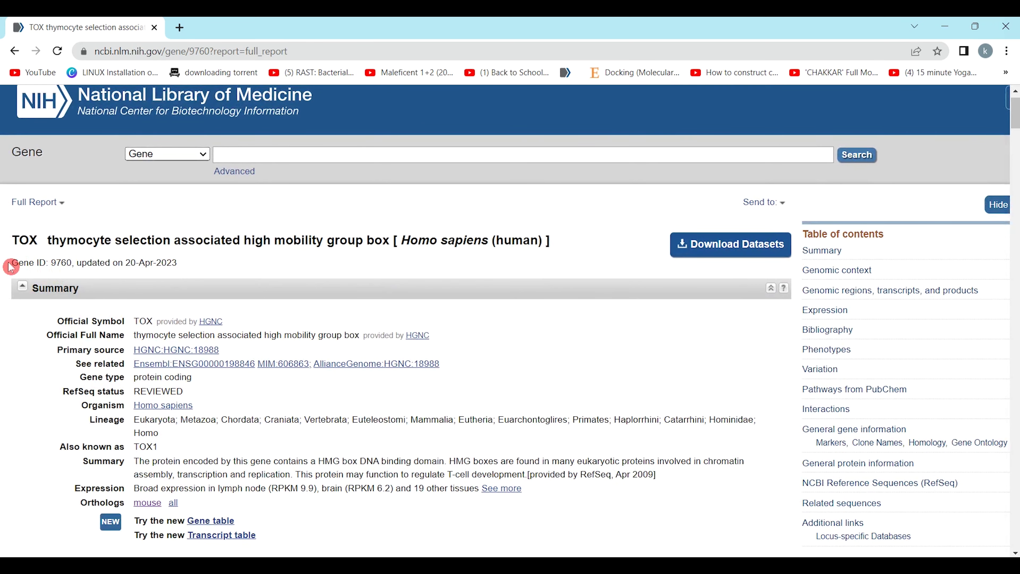
scroll(19, 260, "up", 5)
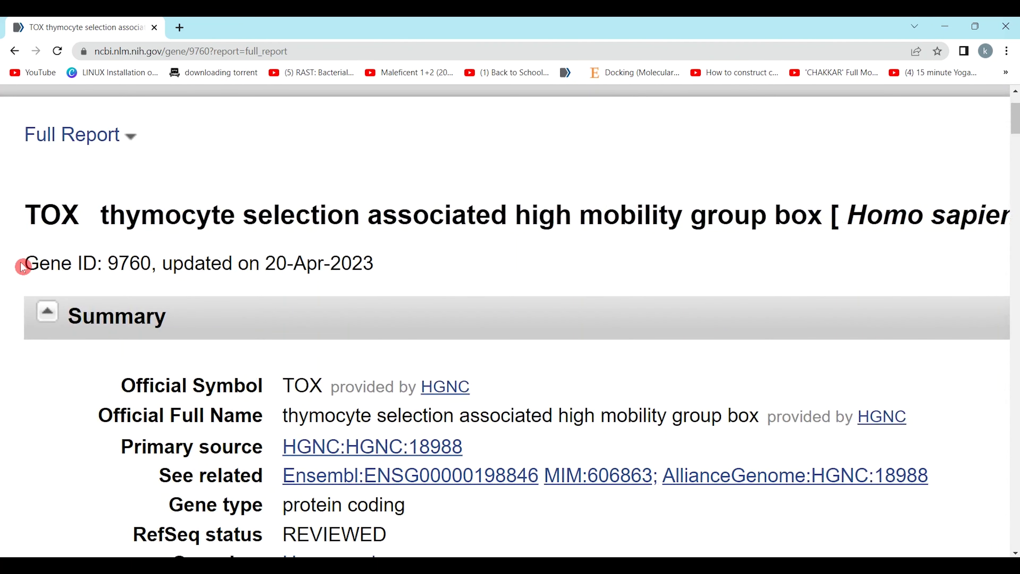
left_click_drag(26, 263, 155, 266)
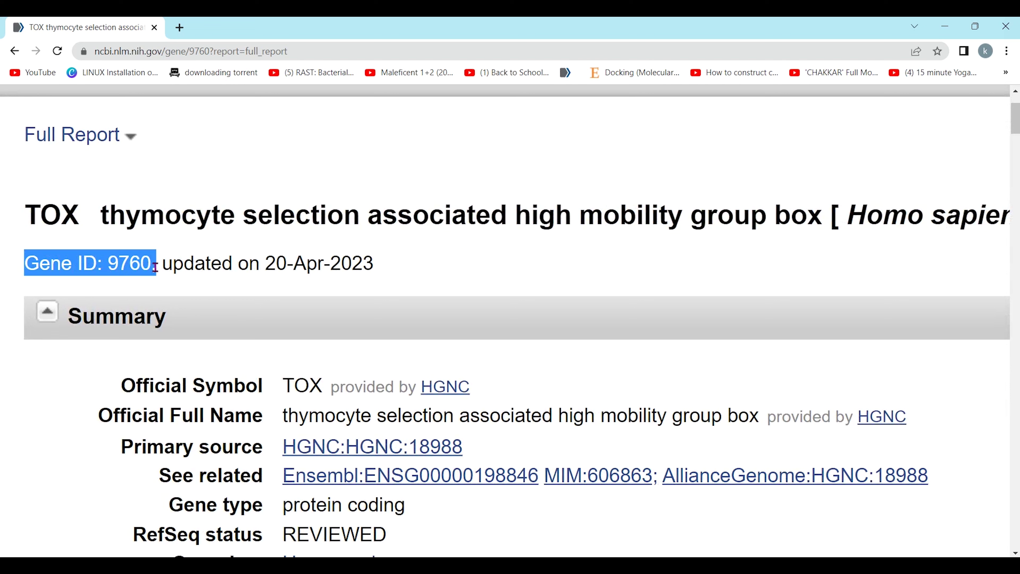
left_click(172, 266)
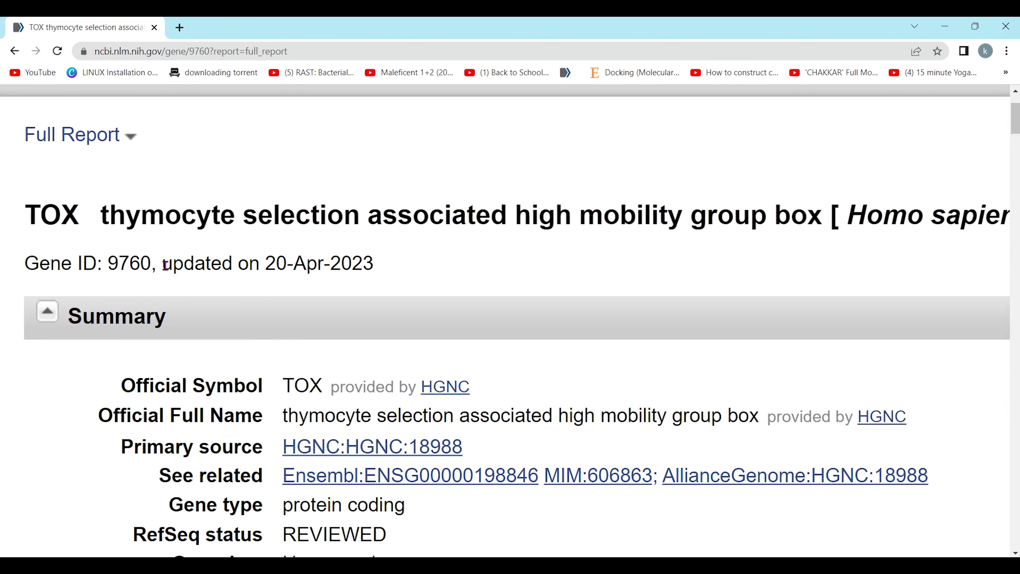
left_click_drag(163, 266, 378, 269)
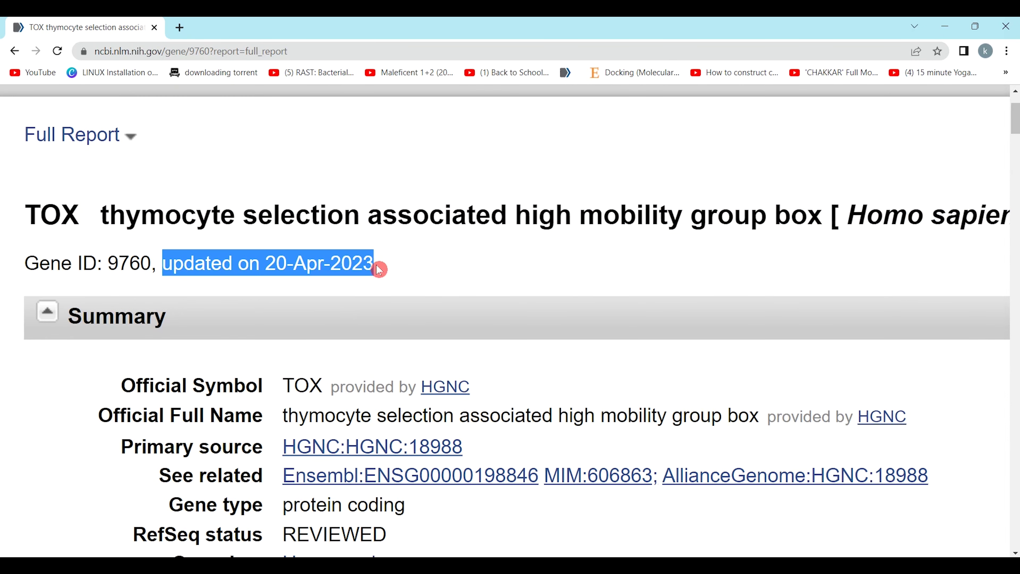
left_click(379, 269)
- Review the Summary section of the gene record and highlight the official symbol TOX
scroll(128, 319, "down", 5)
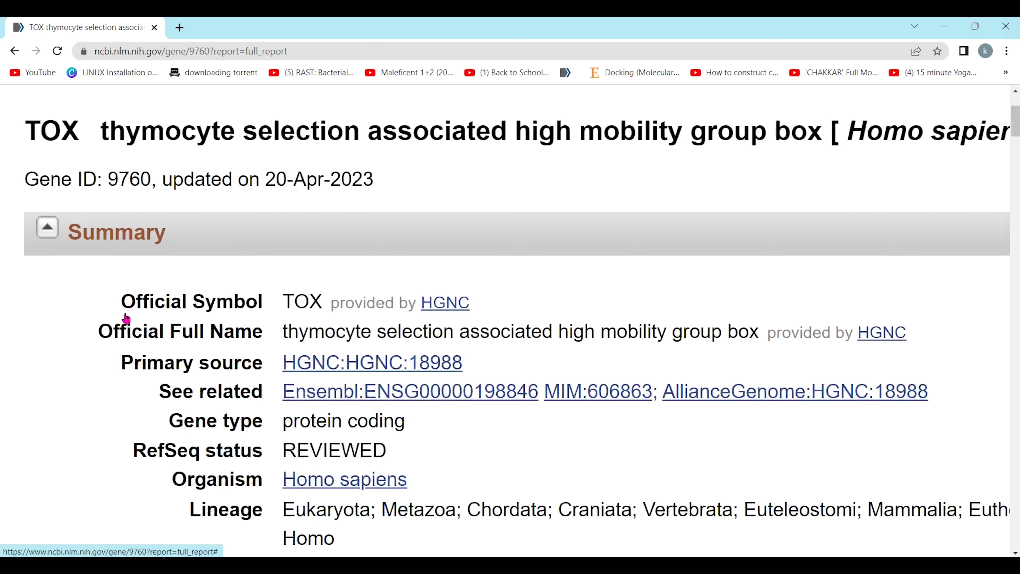
scroll(129, 317, "up", 3)
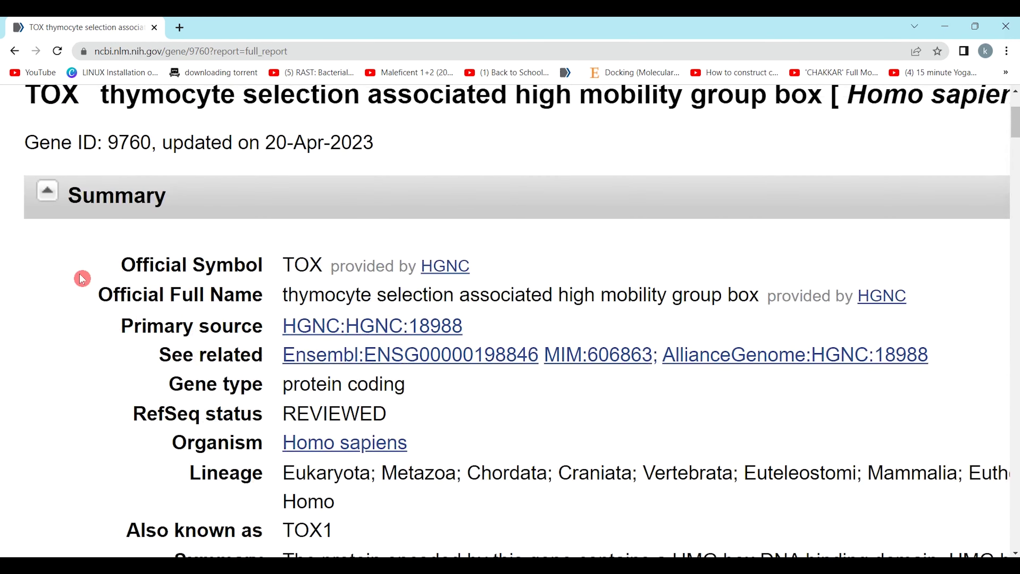
scroll(133, 197, "down", 2)
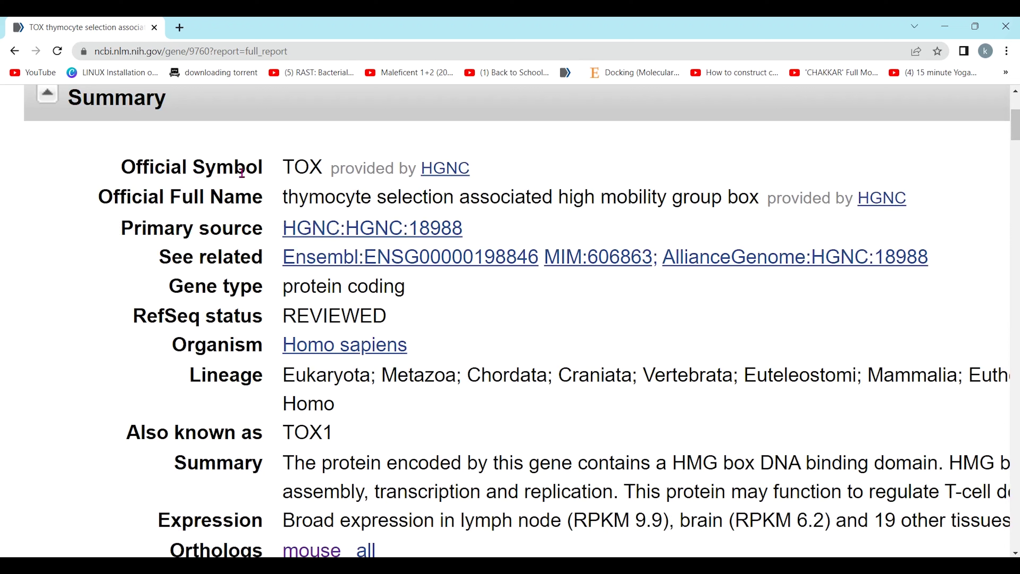
left_click_drag(288, 167, 318, 173)
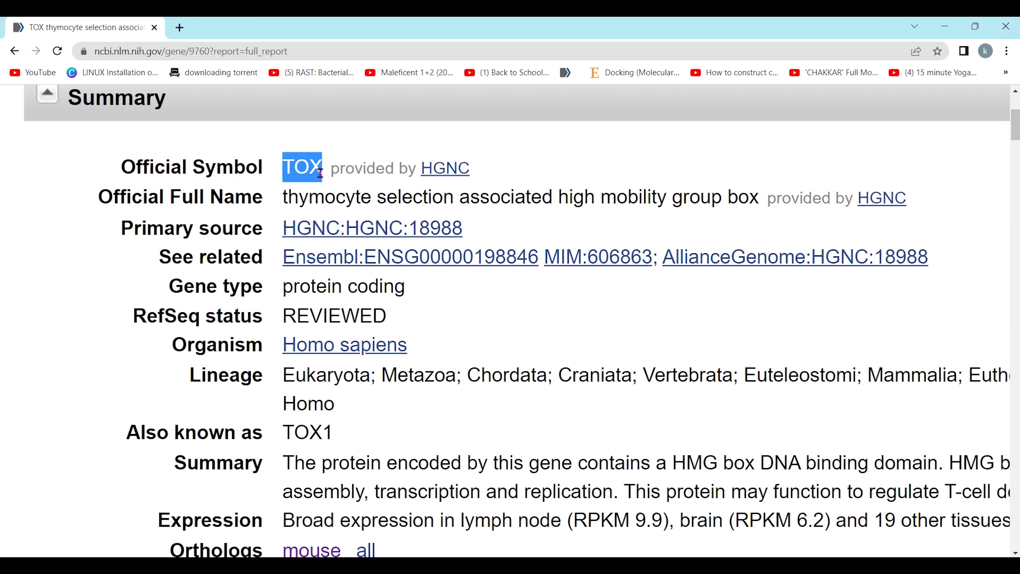
left_click(319, 172)
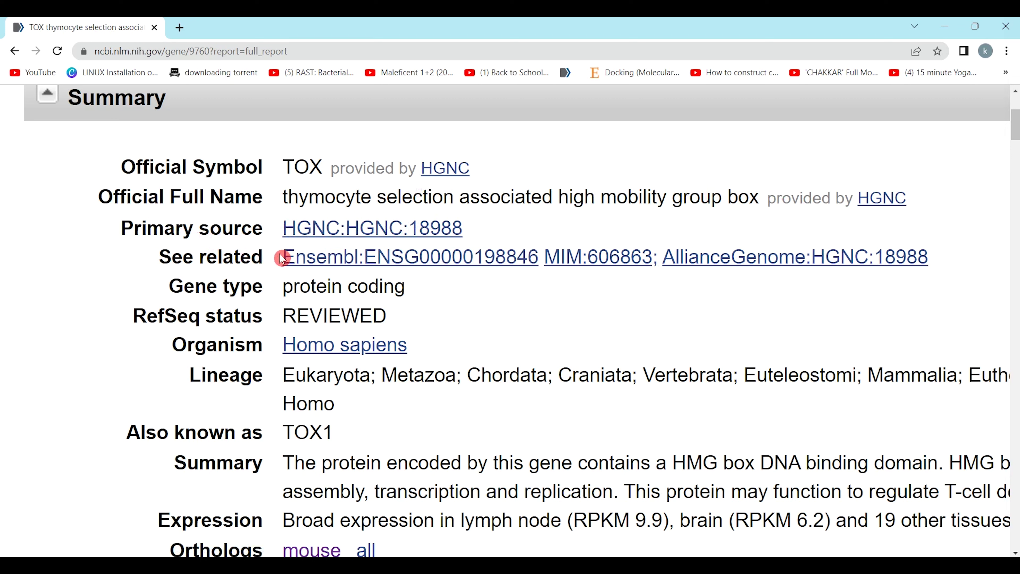
- Open the HGNC primary source link of the TOX record in a new tab and accept the site's cookie notice
left_click_drag(282, 228, 482, 225)
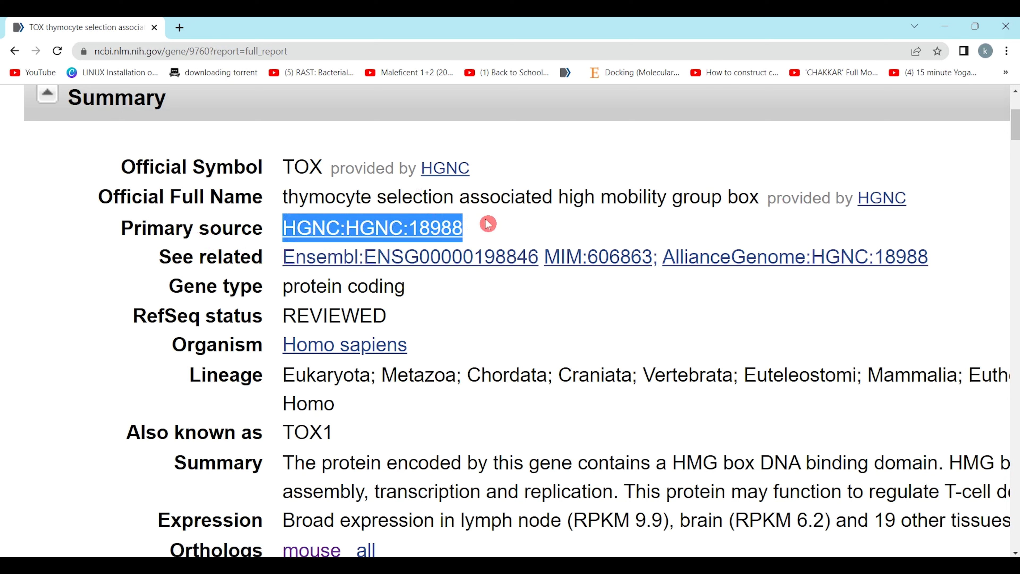
left_click(488, 223)
right_click(404, 230)
left_click(427, 242)
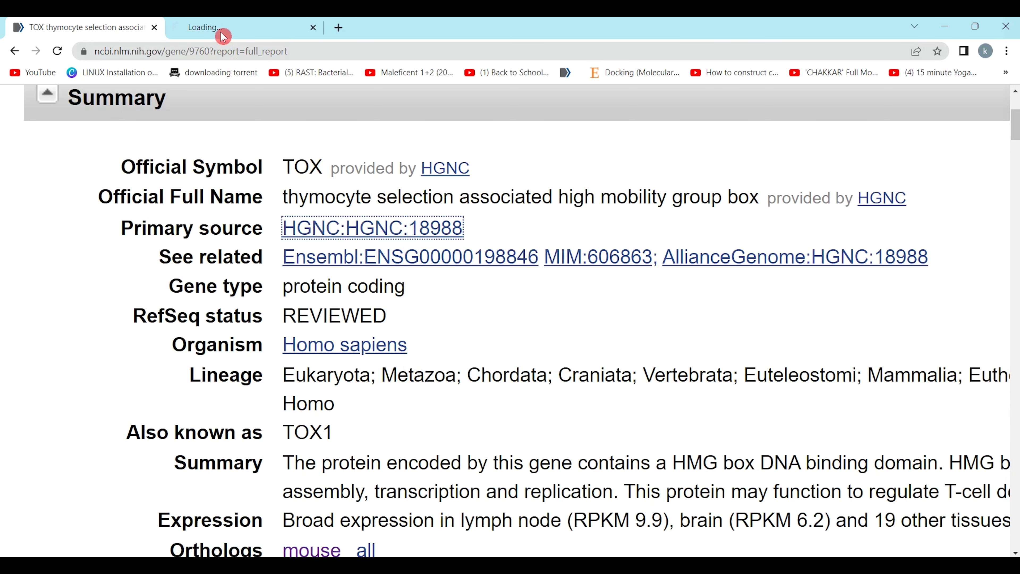
left_click(221, 28)
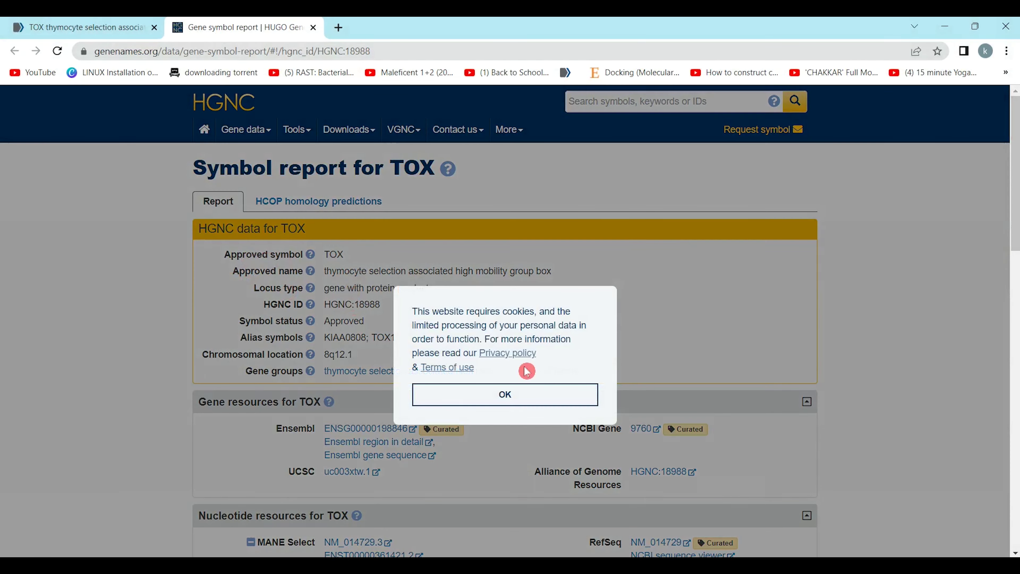
left_click(505, 402)
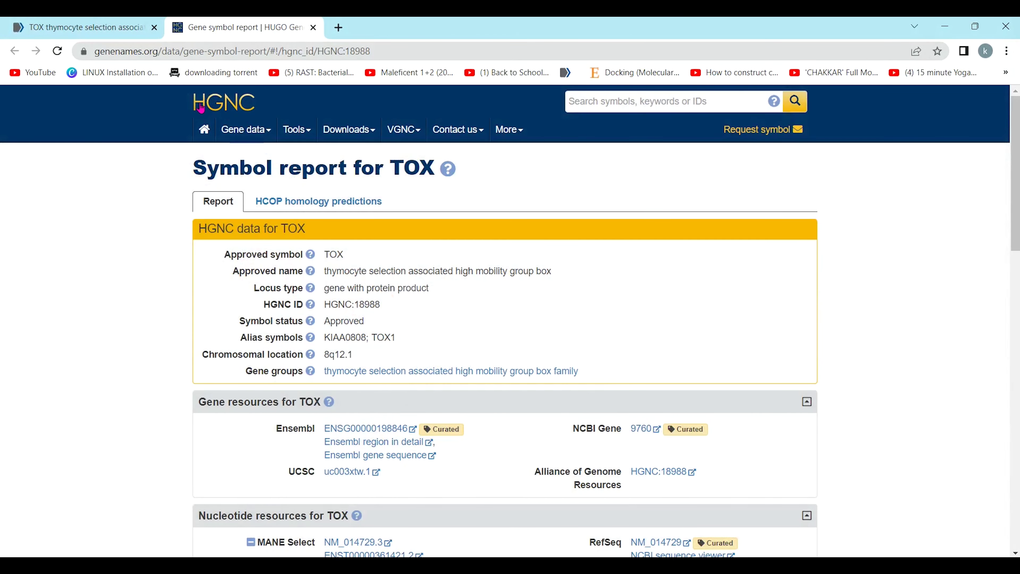
- Examine the HGNC symbol report for TOX at larger size and compare it with the NCBI gene summary
scroll(235, 112, "up", 5)
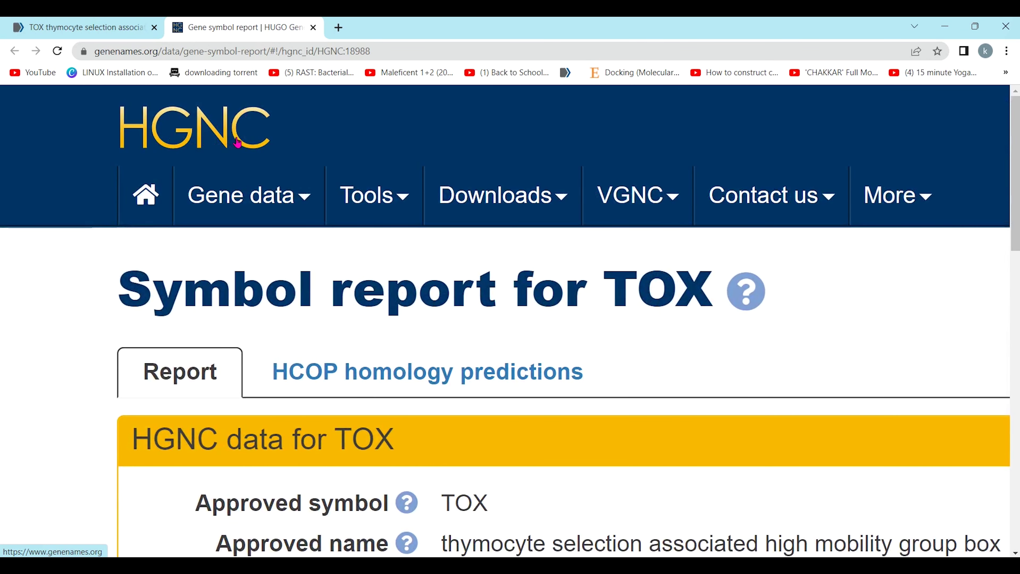
left_click(113, 28)
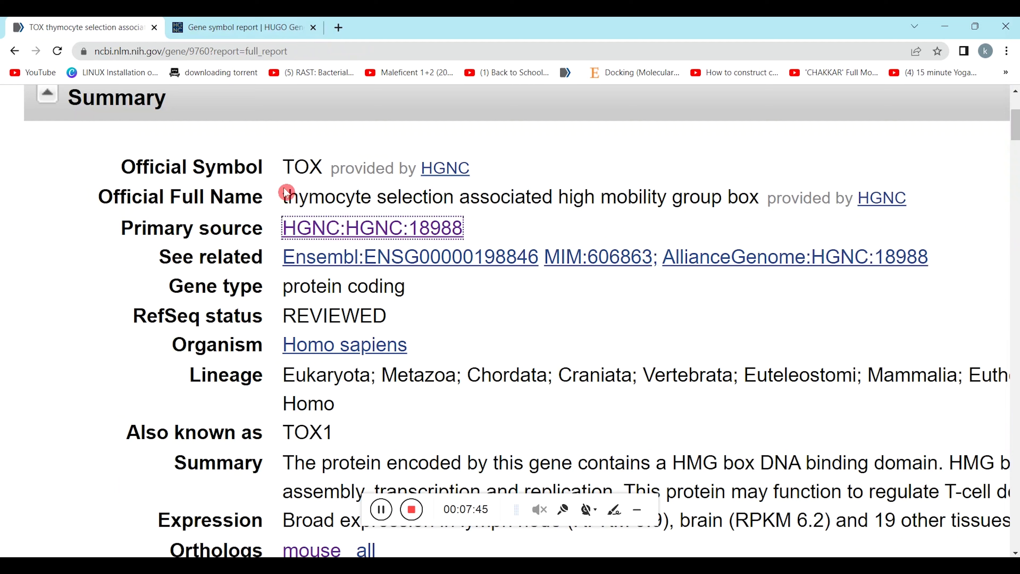
left_click(228, 28)
scroll(305, 306, "down", 5)
left_click(595, 484)
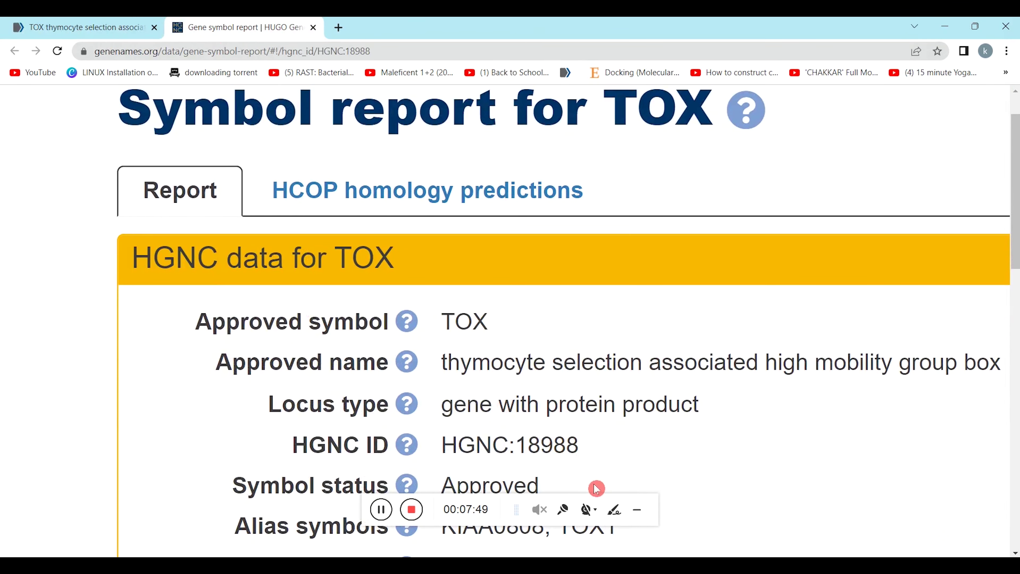